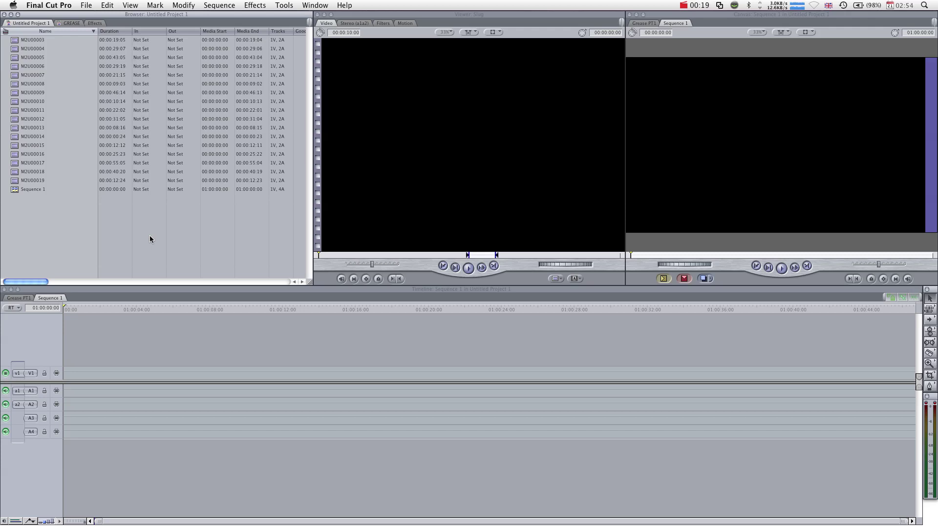
# Drag M2U00003 and M2U00004 into Sequence 1 and match the sequence settings to the clips.
pyautogui.click(44, 41)
pyautogui.keyDown('shift'); pyautogui.click(30, 49); pyautogui.keyUp('shift')
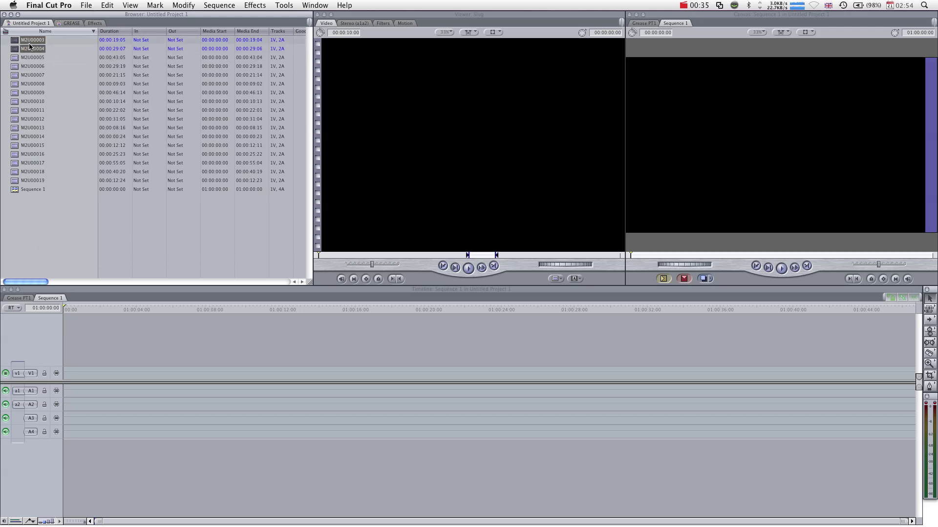
pyautogui.moveTo(30, 48); pyautogui.dragTo(130, 388)
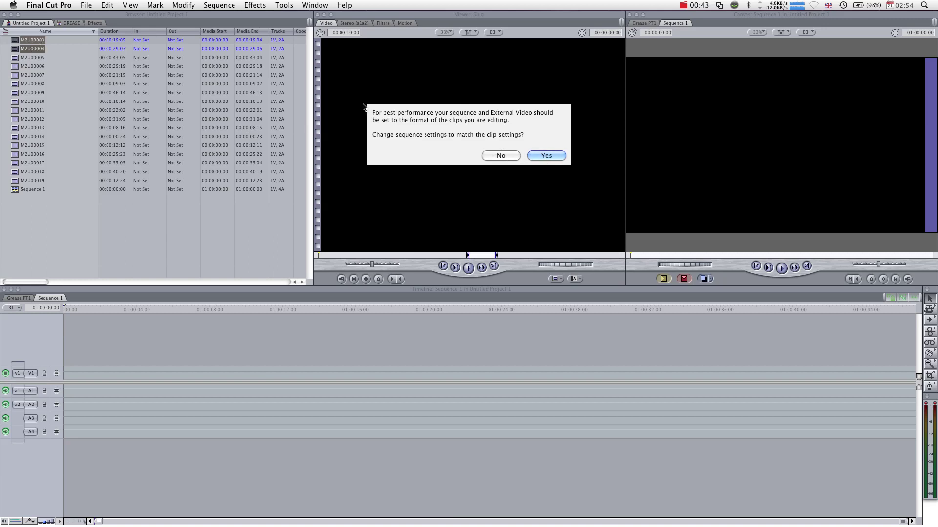
pyautogui.click(544, 155)
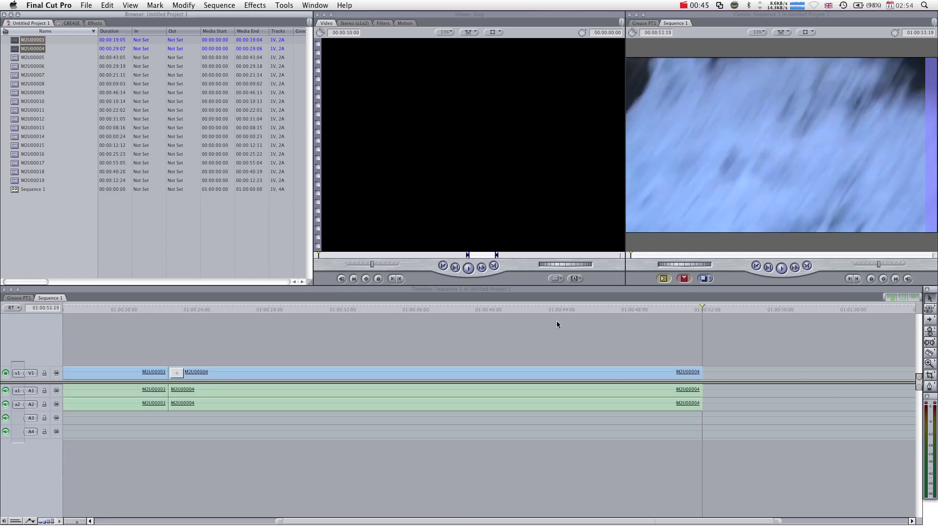
# Scrub back to the start of the sequence and zoom to fit the whole timeline.
pyautogui.click(558, 311)
pyautogui.moveTo(543, 312); pyautogui.dragTo(69, 359)
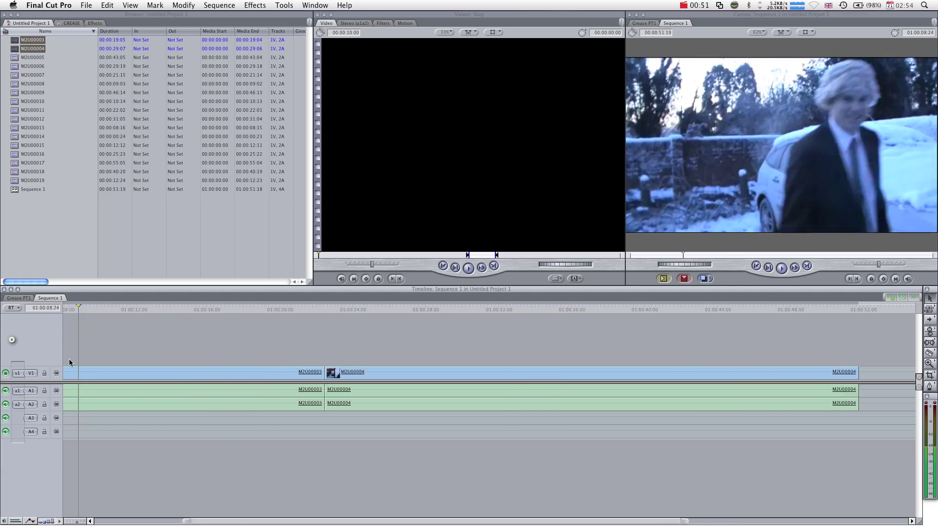
pyautogui.press('super+minus')
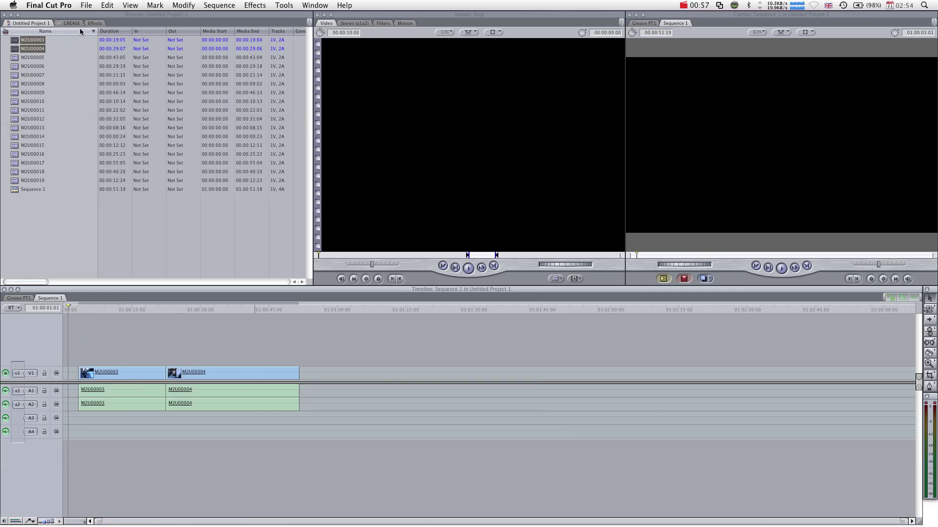
# Open the Video Generators > Text bin from Effects and dock it as a Browser tab.
pyautogui.click(94, 24)
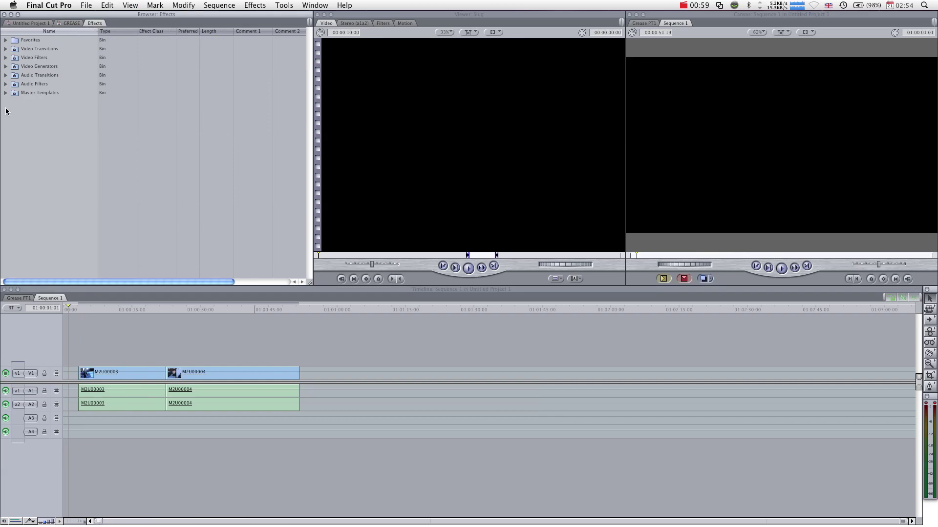
pyautogui.click(12, 76)
pyautogui.click(55, 181)
pyautogui.click(5, 67)
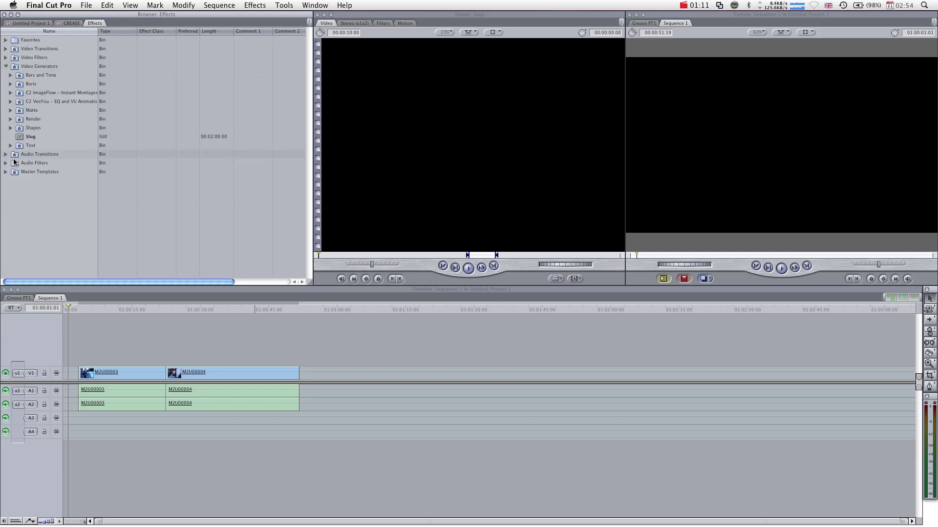
pyautogui.doubleClick(19, 146)
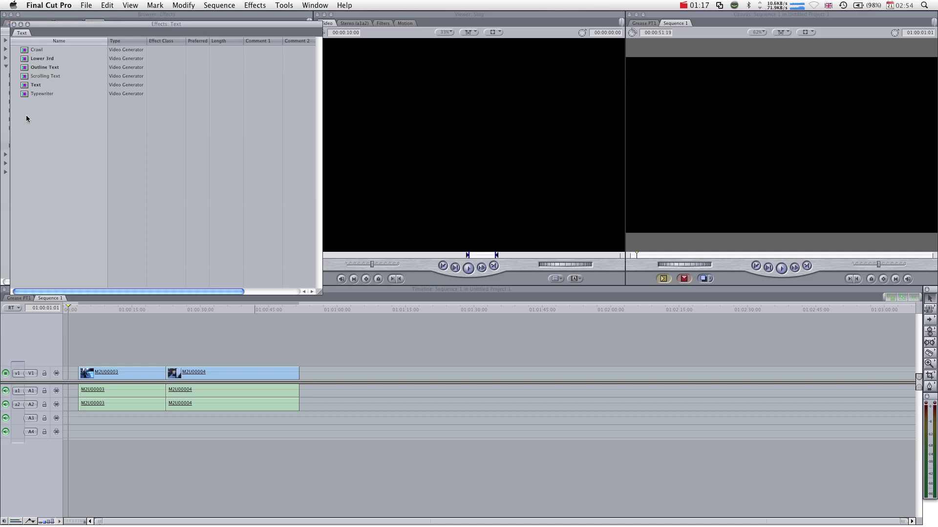
pyautogui.click(29, 77)
pyautogui.moveTo(59, 28); pyautogui.dragTo(117, 25)
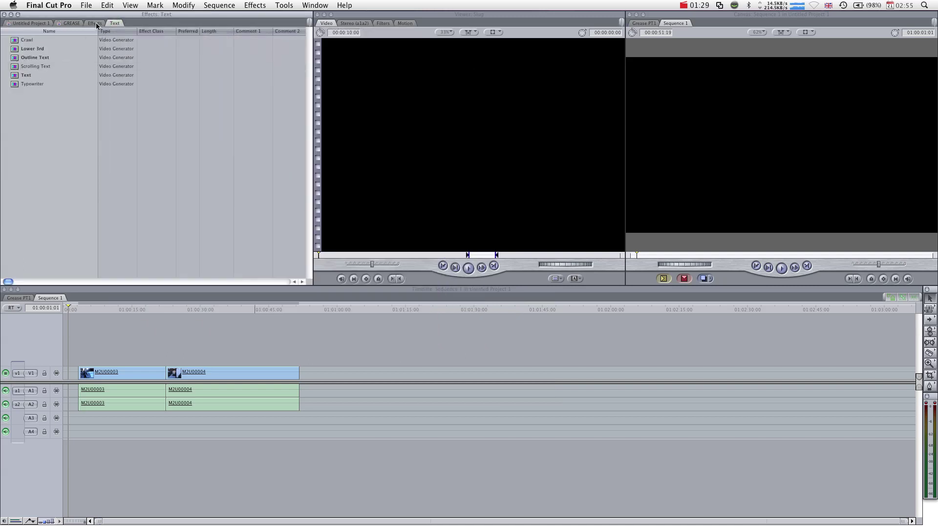
pyautogui.click(96, 24)
pyautogui.click(39, 24)
pyautogui.click(116, 23)
# Put a Text generator on V2 over M2U00003 and replace SAMPLE TEXT with the director's film credit.
pyautogui.moveTo(27, 75); pyautogui.dragTo(101, 359)
pyautogui.click(128, 310)
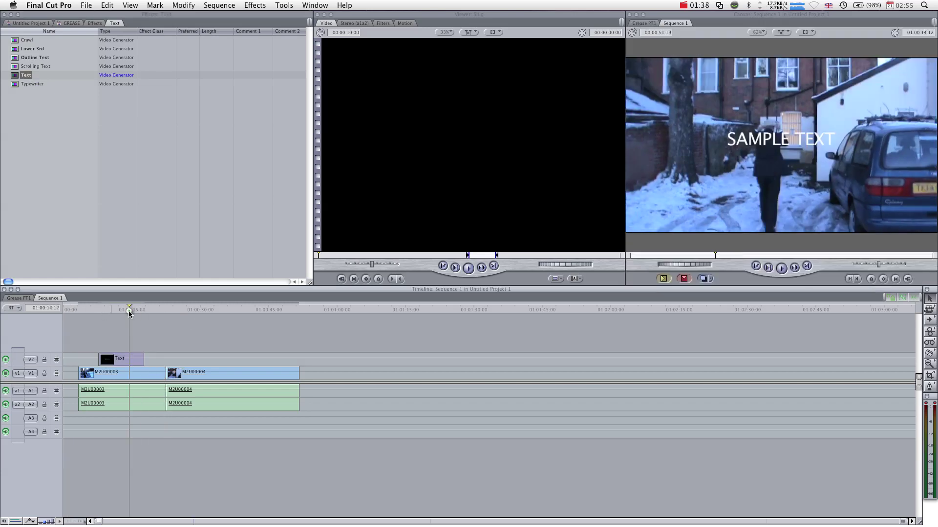
pyautogui.doubleClick(123, 358)
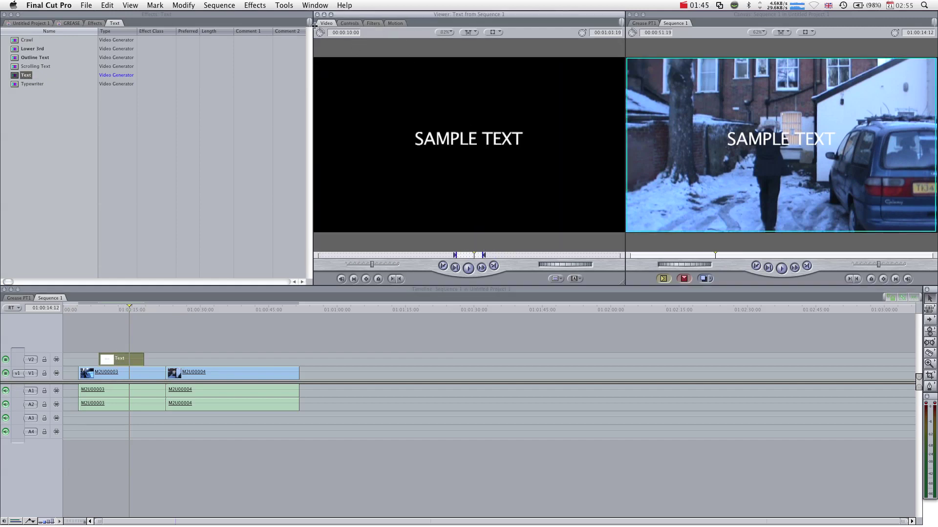
pyautogui.click(347, 23)
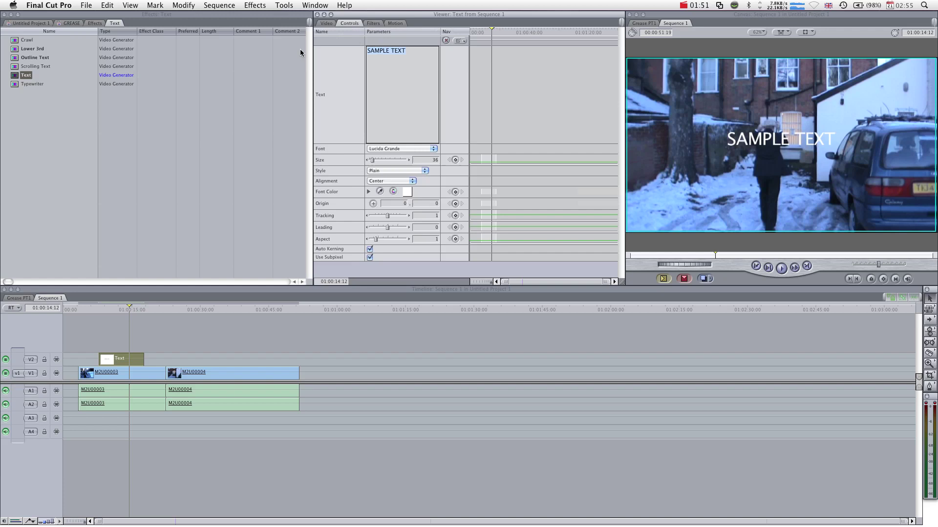
pyautogui.write('A Dan Allen Film')
pyautogui.click(459, 74)
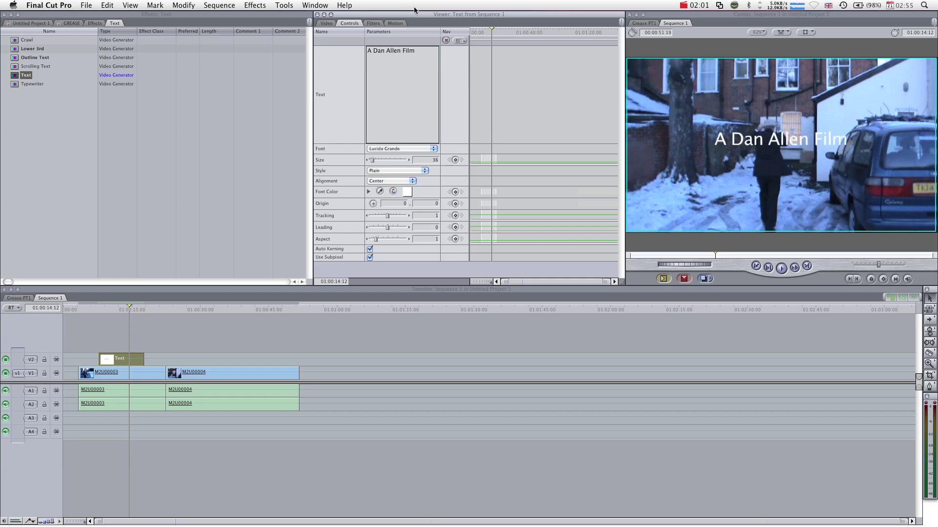
# Drag the film credit title's center down-left in the Canvas to -114.16, 199.51.
pyautogui.click(393, 23)
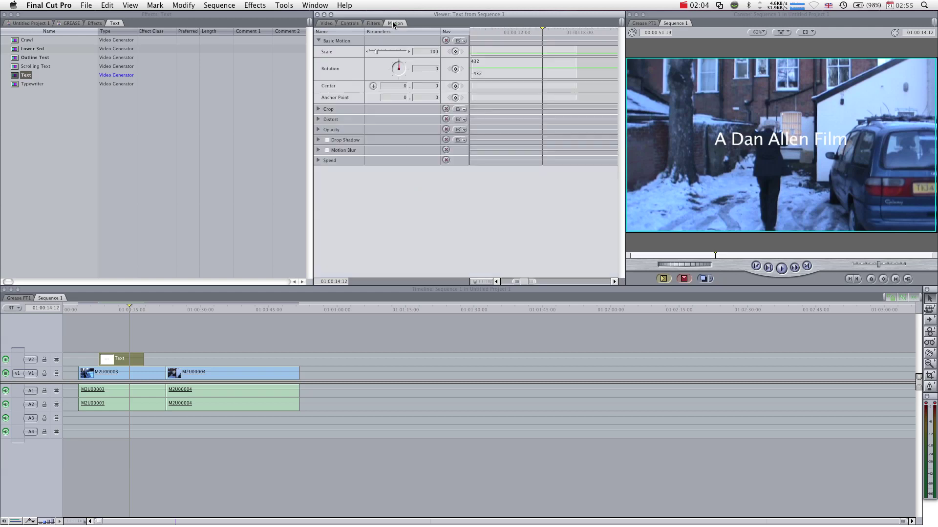
pyautogui.click(373, 86)
pyautogui.moveTo(846, 156); pyautogui.dragTo(799, 211)
pyautogui.moveTo(735, 200); pyautogui.dragTo(731, 205)
pyautogui.click(396, 216)
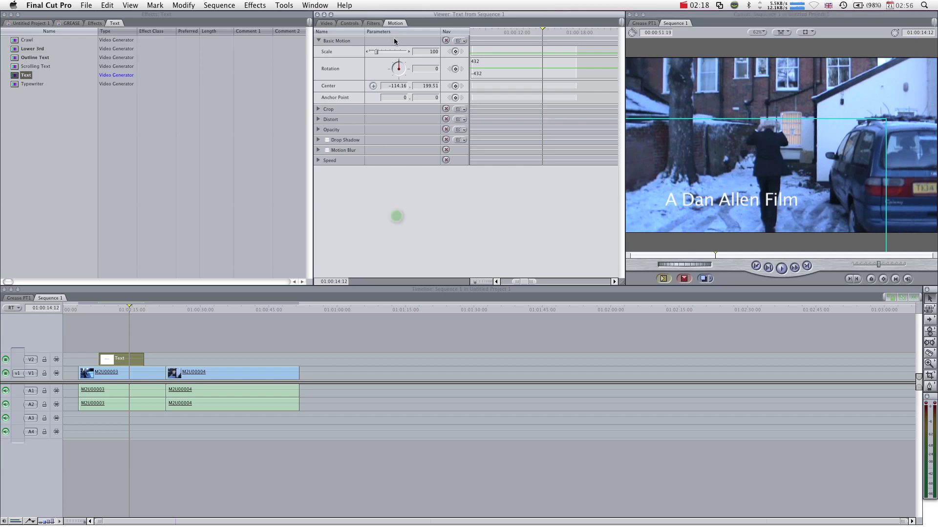
# Switch the film credit title's font to MAKEMEALPHA in the Controls font list.
pyautogui.click(347, 23)
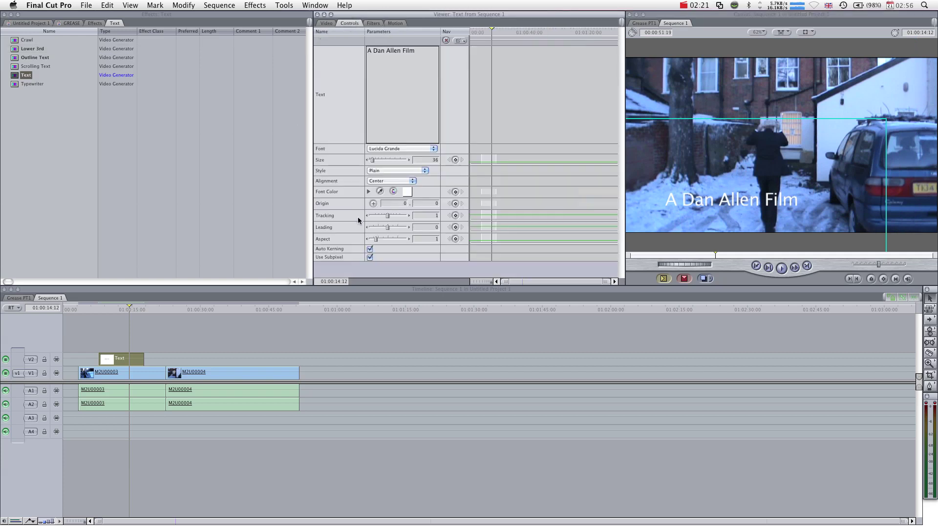
pyautogui.click(373, 204)
pyautogui.click(386, 150)
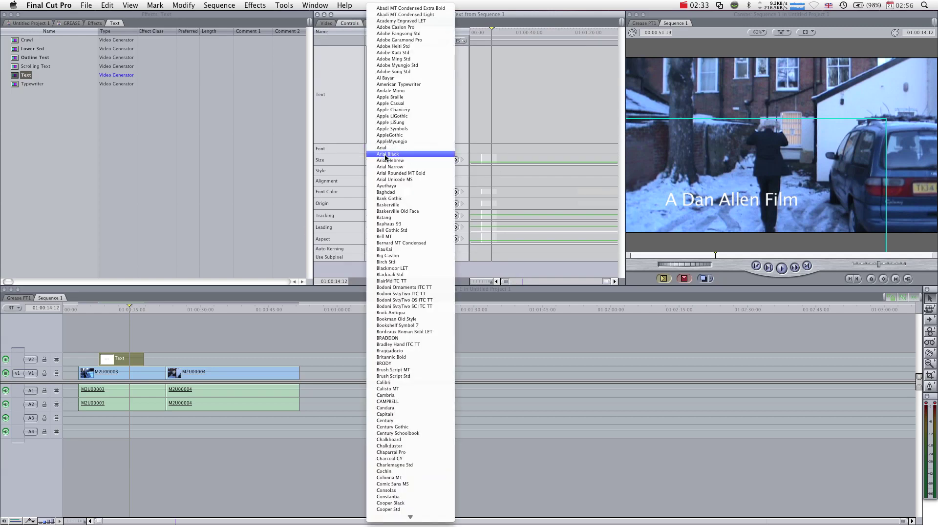
pyautogui.scroll(-10, 391, 210)
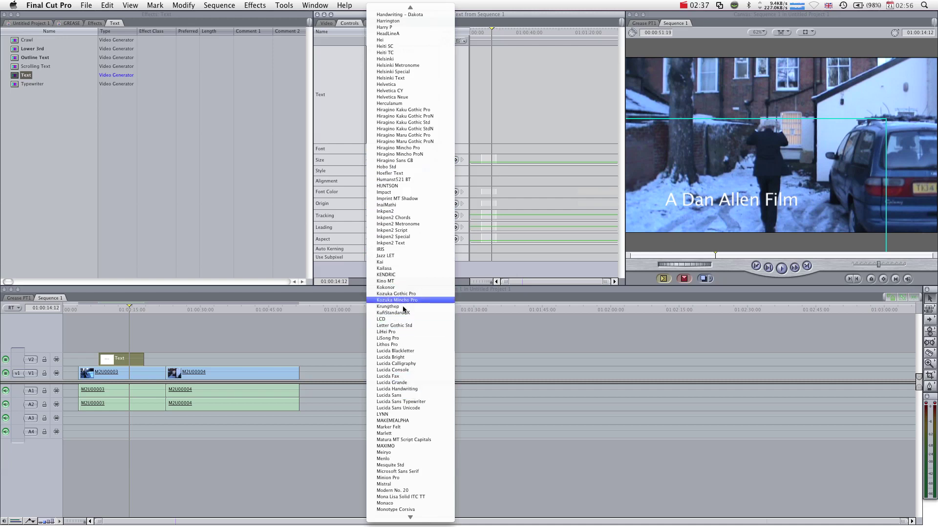
pyautogui.click(408, 424)
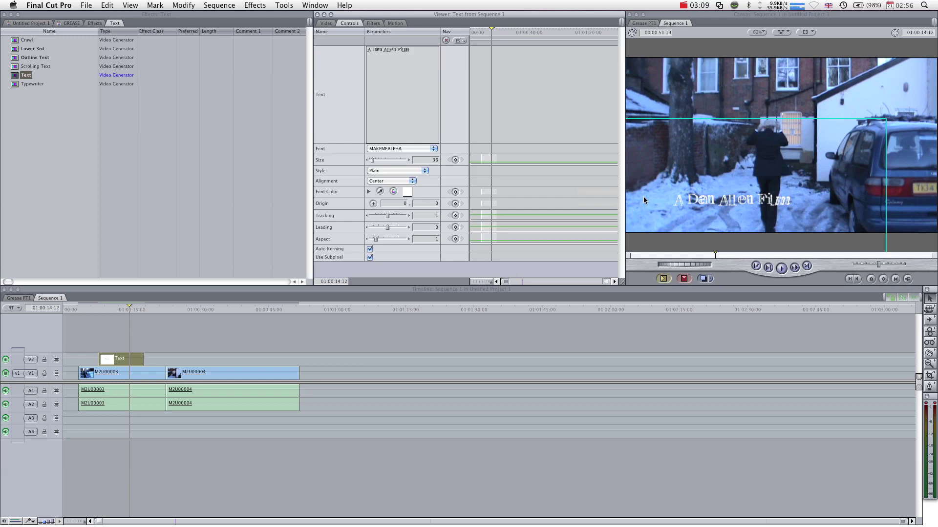
pyautogui.click(61, 109)
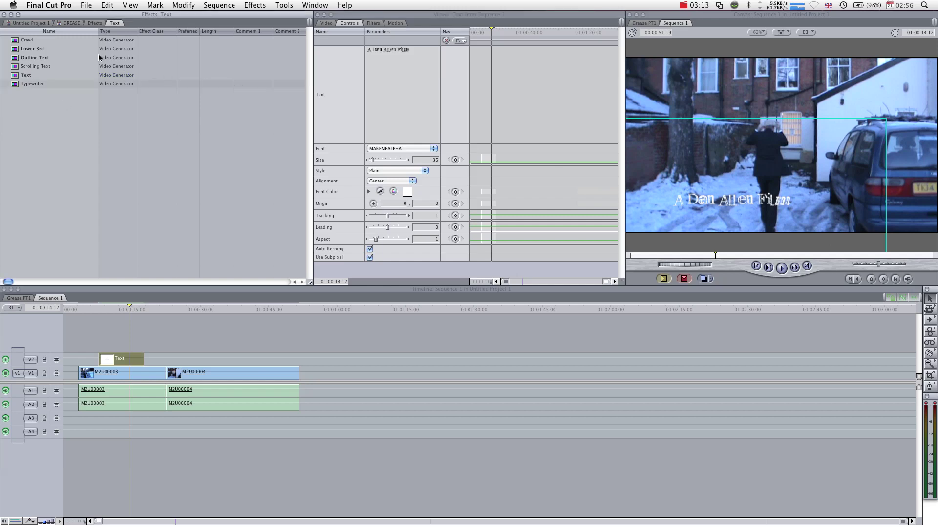
# Place Outline Text over M2U00004 reading 'DA Productions presents' in MAKEMEALPHA 64, with a Gradient Wipe at its start.
pyautogui.click(39, 58)
pyautogui.moveTo(19, 59); pyautogui.dragTo(212, 358)
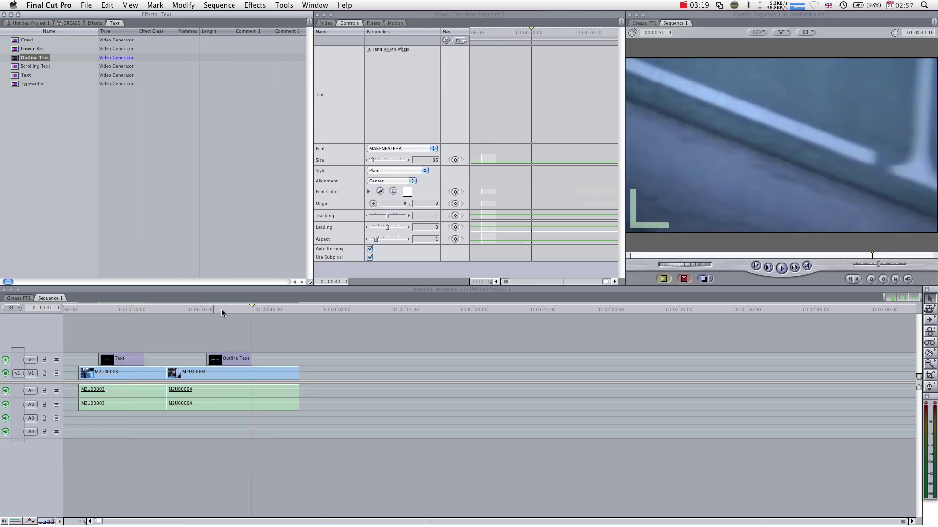
pyautogui.click(221, 313)
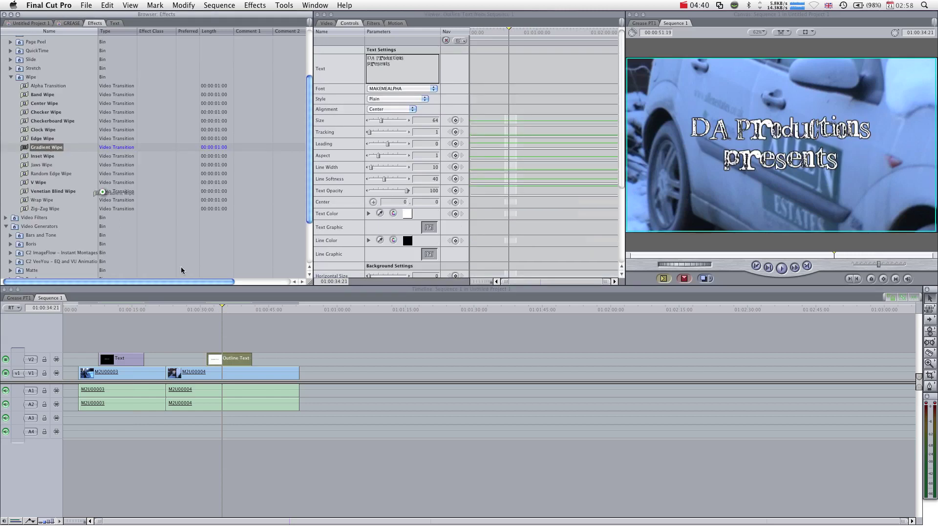
pyautogui.moveTo(230, 363)
pyautogui.mouseDown()
pyautogui.moveTo(227, 377)
pyautogui.moveTo(213, 362)
pyautogui.mouseUp()
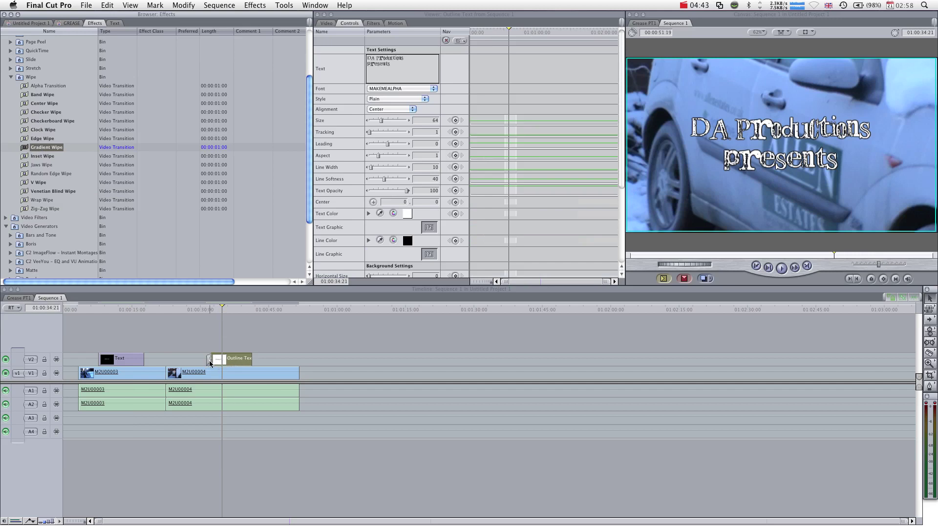
# Set the Gradient Wipe to softness 39, start 63% and inverted, then preview it.
pyautogui.doubleClick(210, 360)
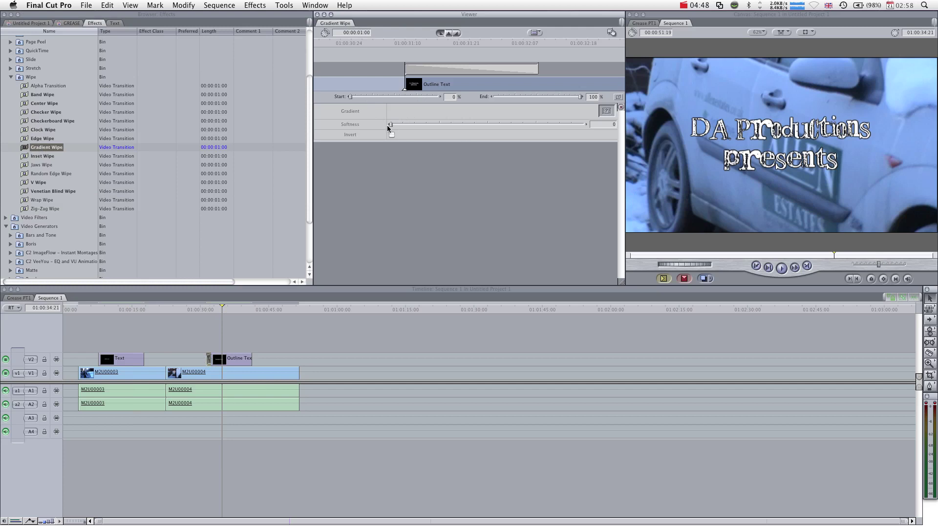
pyautogui.moveTo(389, 125); pyautogui.dragTo(466, 125)
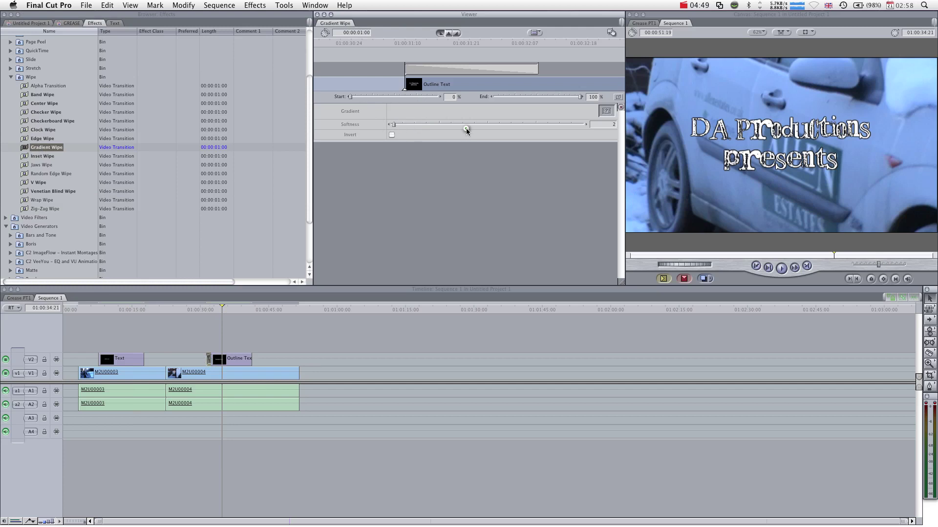
pyautogui.click(208, 307)
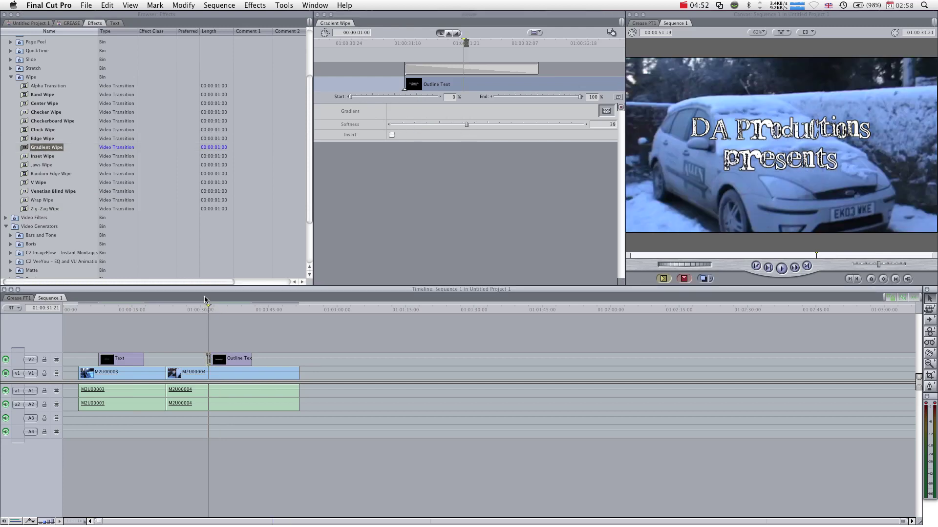
pyautogui.press('Left')
pyautogui.press('Left')
pyautogui.press('Left')
pyautogui.press('Left')
pyautogui.press('Left')
pyautogui.press('Left')
pyautogui.press('Left')
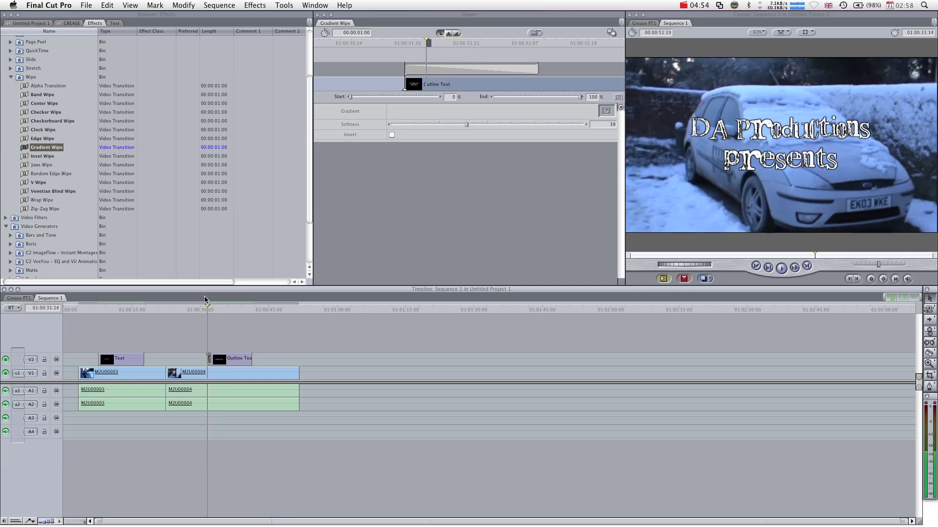
pyautogui.press('Left')
pyautogui.press('Left')
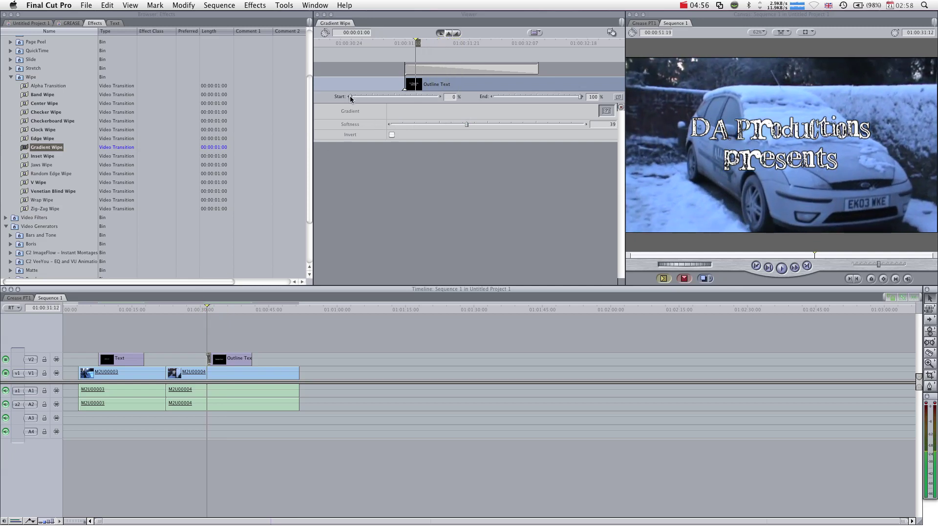
pyautogui.moveTo(350, 97)
pyautogui.mouseDown()
pyautogui.moveTo(406, 97)
pyautogui.moveTo(348, 97)
pyautogui.mouseUp()
pyautogui.click(391, 135)
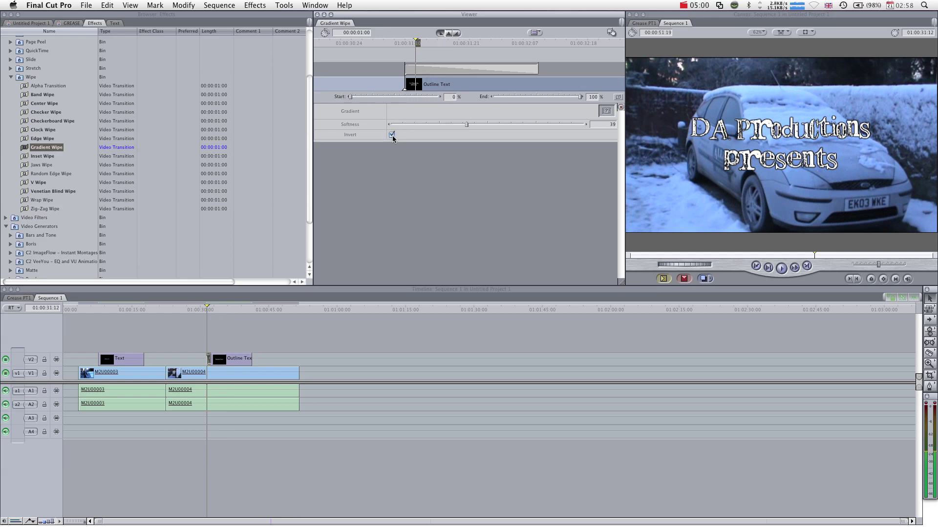
pyautogui.moveTo(207, 311); pyautogui.dragTo(219, 311)
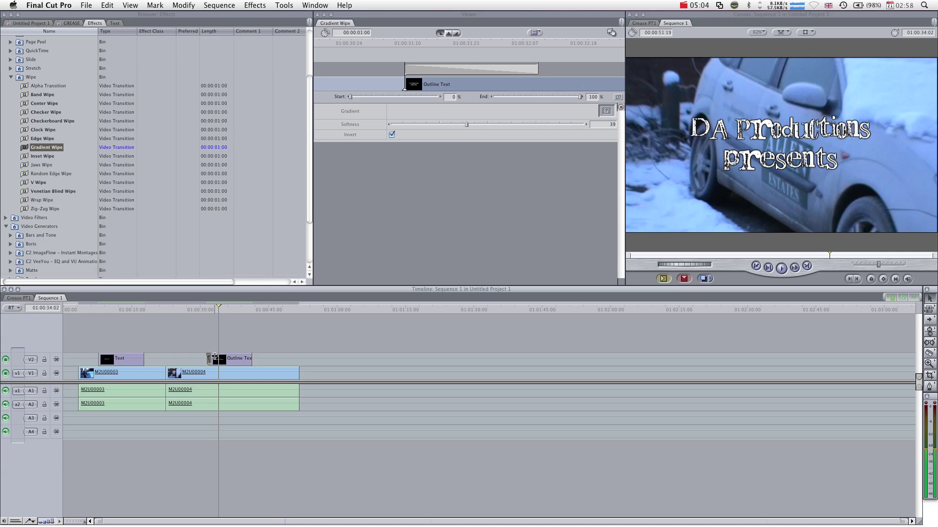
# Delete the Gradient Wipe from the start of the Outline Text title.
pyautogui.doubleClick(215, 357)
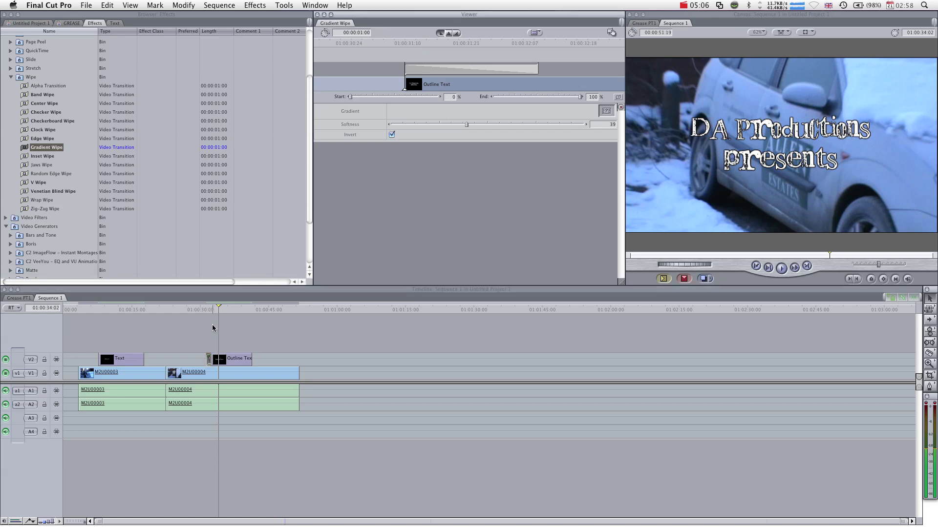
pyautogui.click(206, 309)
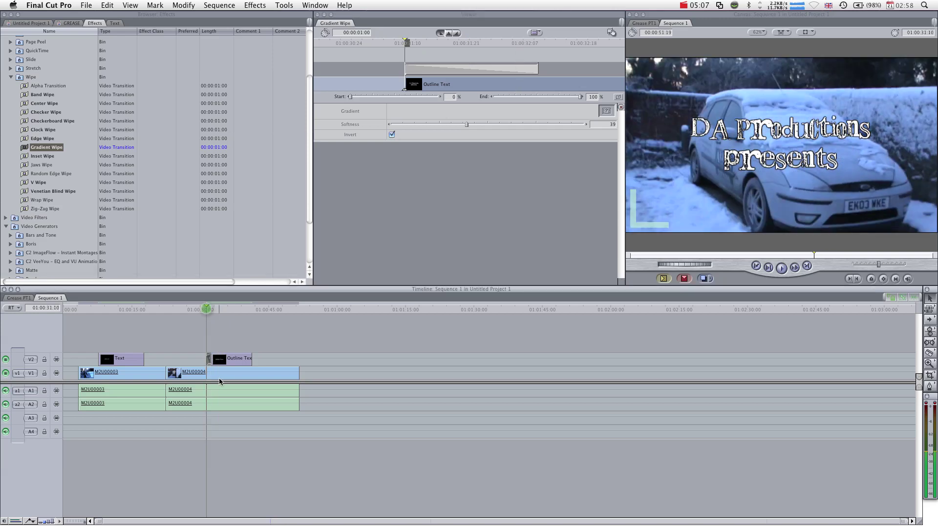
pyautogui.press('Delete')
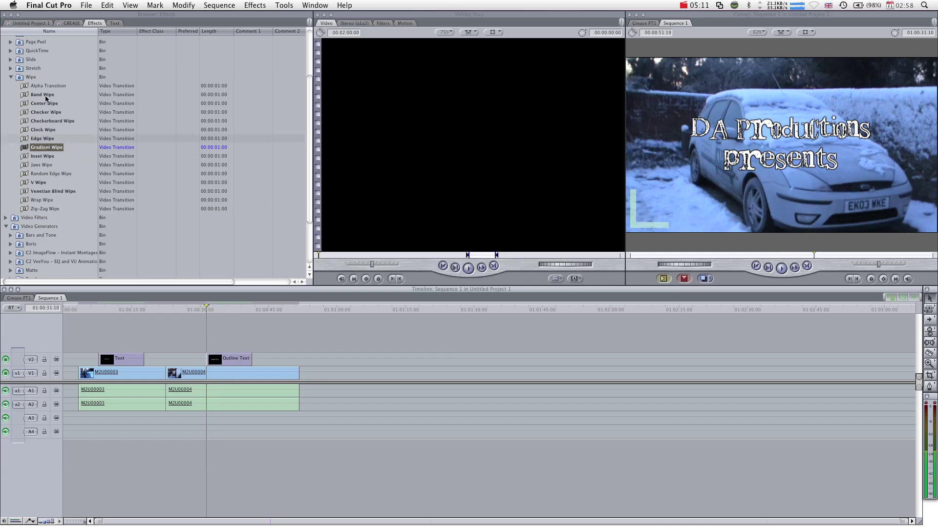
# Apply an Edge Wipe from the Wipe transitions and move it to the end of Outline Text.
pyautogui.click(45, 87)
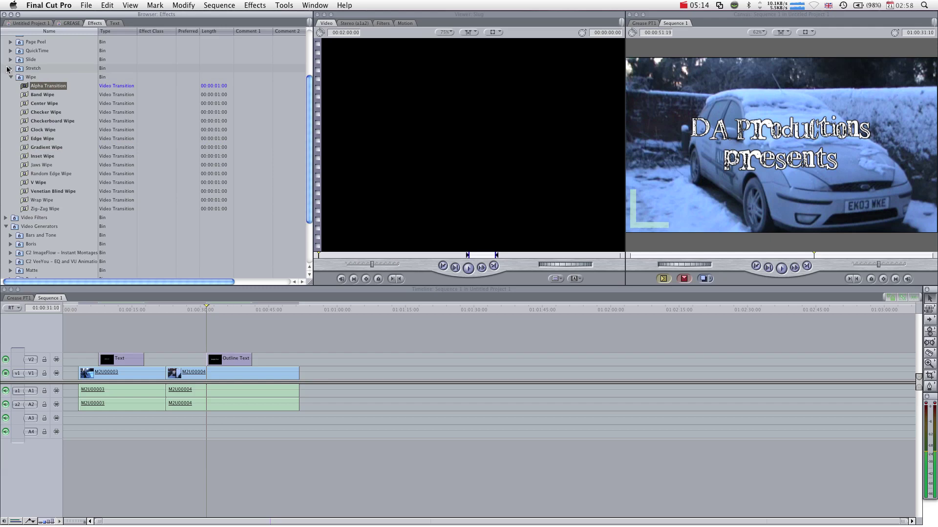
pyautogui.moveTo(49, 139); pyautogui.dragTo(206, 362)
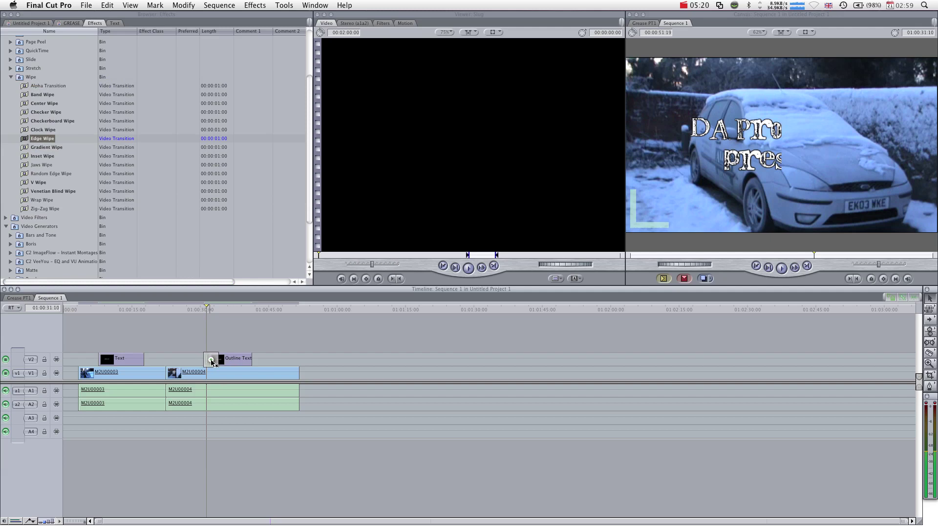
pyautogui.moveTo(211, 362); pyautogui.dragTo(248, 363)
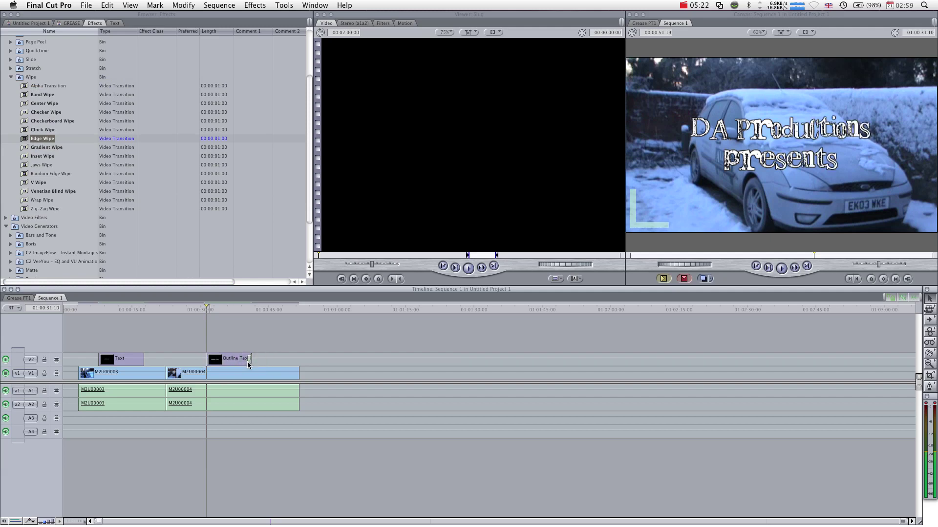
pyautogui.click(250, 309)
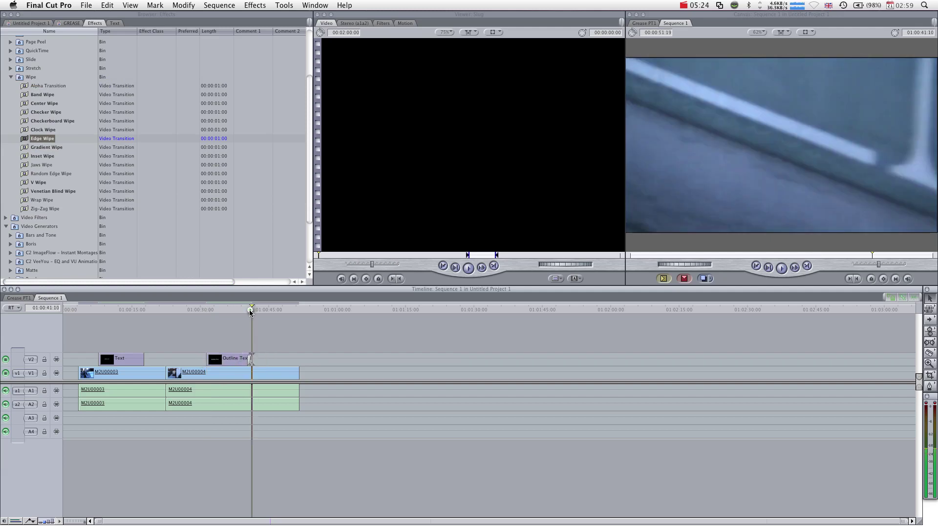
# Give the Edge Wipe a border of 11 and feathered edges.
pyautogui.doubleClick(250, 360)
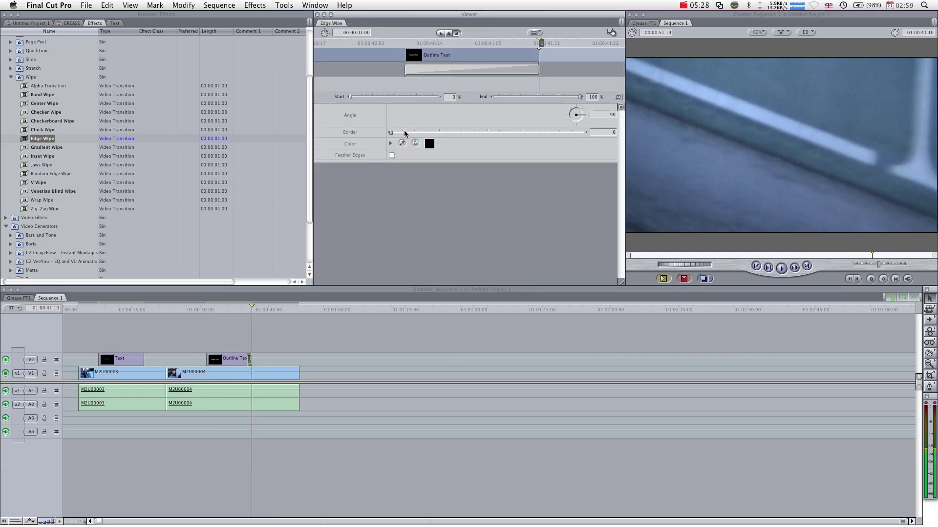
pyautogui.moveTo(405, 133); pyautogui.dragTo(412, 132)
pyautogui.click(391, 156)
# Play back the end of the title to preview the edge wipe.
pyautogui.moveTo(252, 307); pyautogui.dragTo(252, 307)
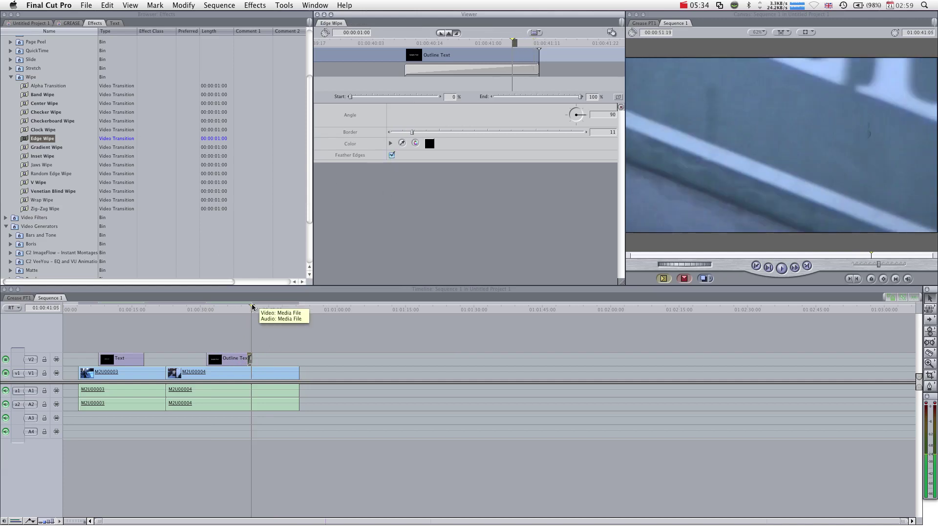
pyautogui.press('Left')
pyautogui.press('Left')
pyautogui.press('Left')
pyautogui.press('Left')
pyautogui.press('Left')
pyautogui.press('Left')
pyautogui.press('Left')
pyautogui.press('Left')
pyautogui.press('Left')
pyautogui.press('Left')
pyautogui.press('Left')
pyautogui.press('Left')
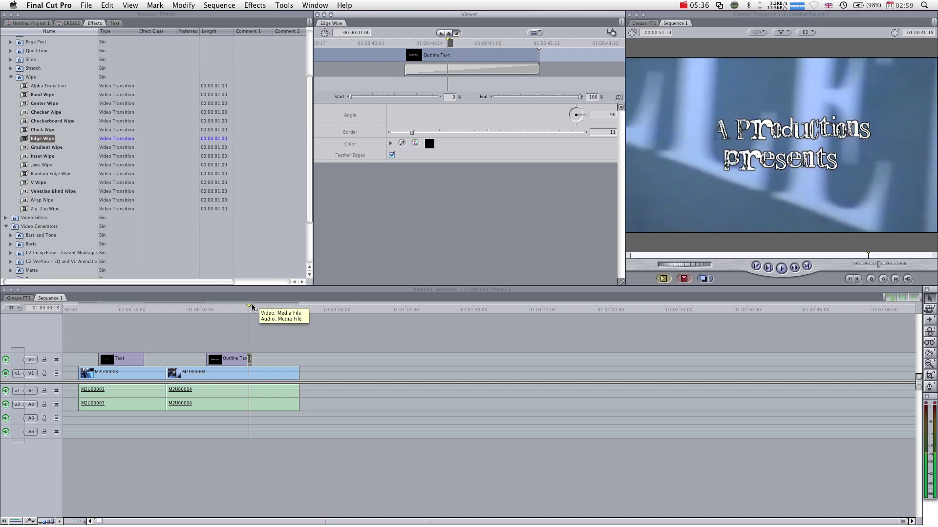
pyautogui.press('Left')
pyautogui.press('Left')
pyautogui.press('Left')
pyautogui.press('Left')
pyautogui.press('Left')
pyautogui.press('Left')
pyautogui.press('Left')
pyautogui.press('Left')
pyautogui.press('Left')
pyautogui.press('Left')
pyautogui.press('Left')
pyautogui.press('Left')
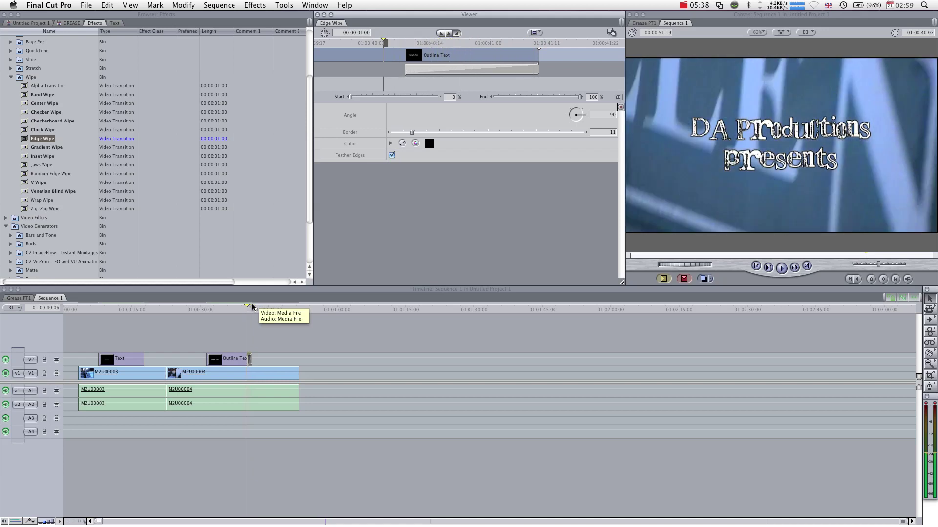
pyautogui.click(239, 307)
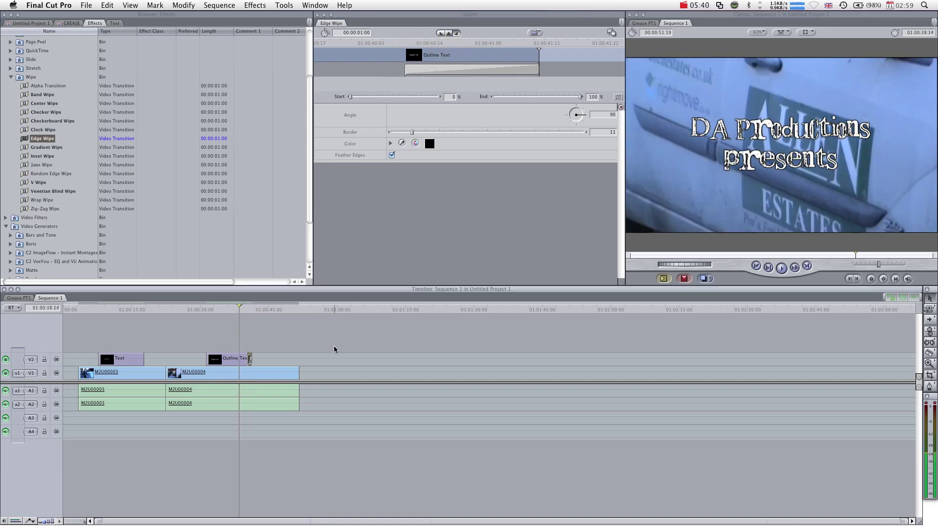
pyautogui.press('space')
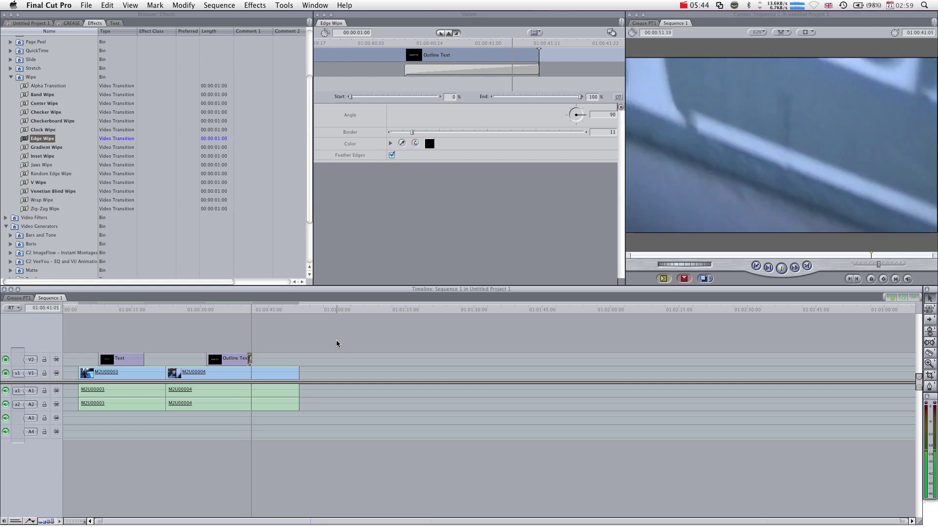
pyautogui.press('space')
pyautogui.press('super+minus')
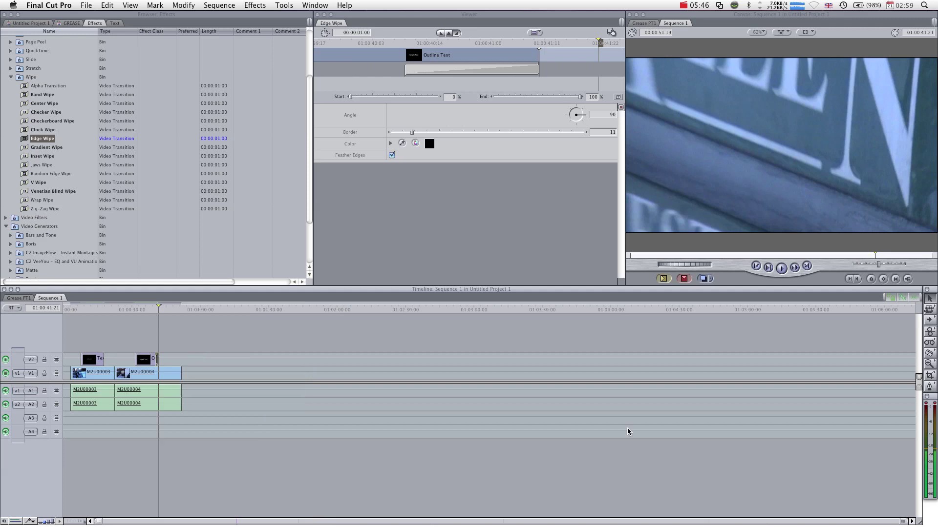
pyautogui.press('super+minus')
pyautogui.press('super+equal')
pyautogui.press('super+equal')
pyautogui.press('super+equal')
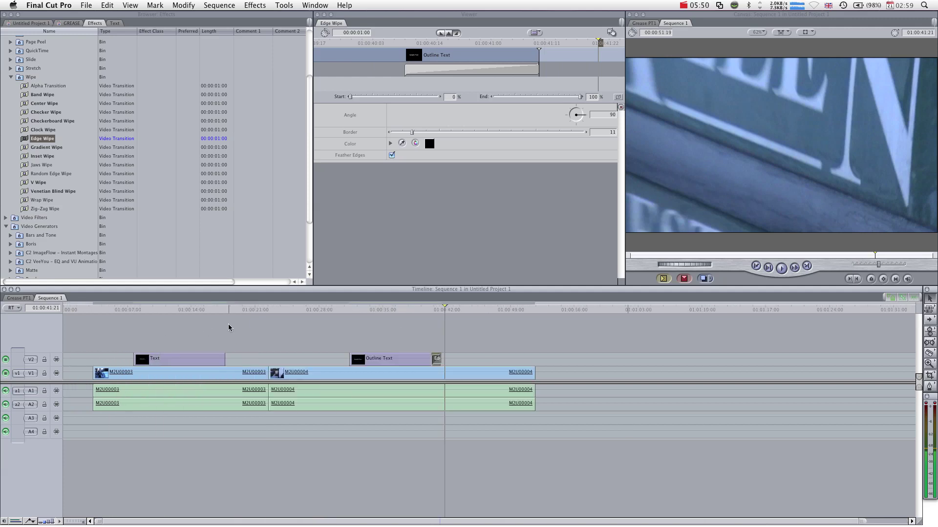
pyautogui.click(212, 309)
pyautogui.moveTo(201, 313); pyautogui.dragTo(175, 310)
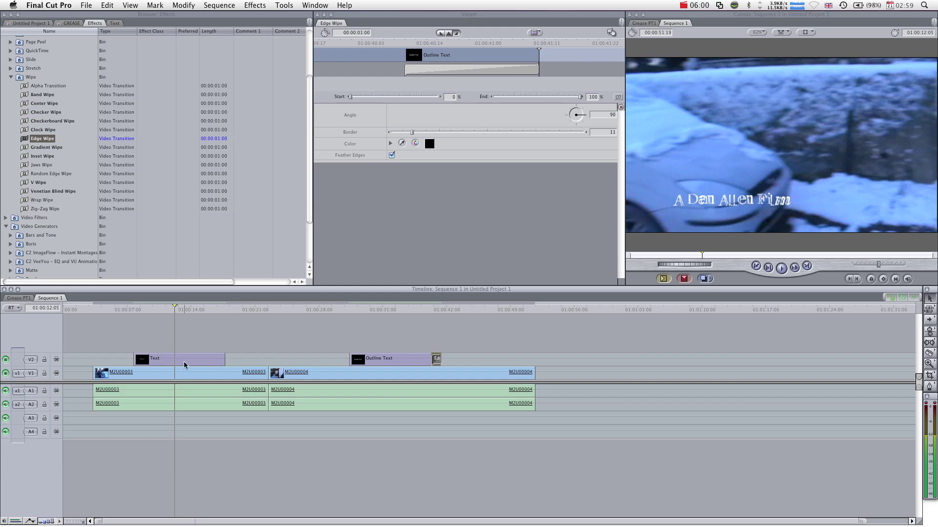
pyautogui.rightClick(185, 364)
pyautogui.moveTo(223, 405)
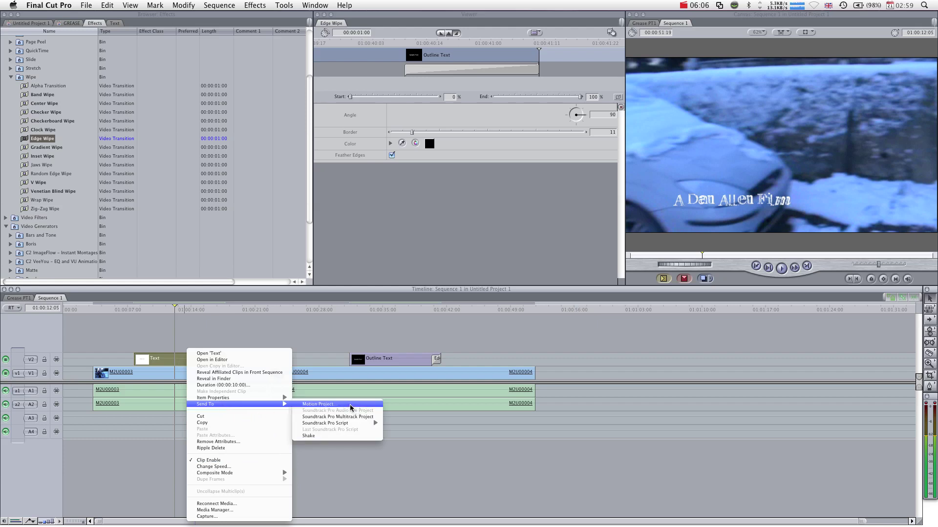
pyautogui.click(162, 312)
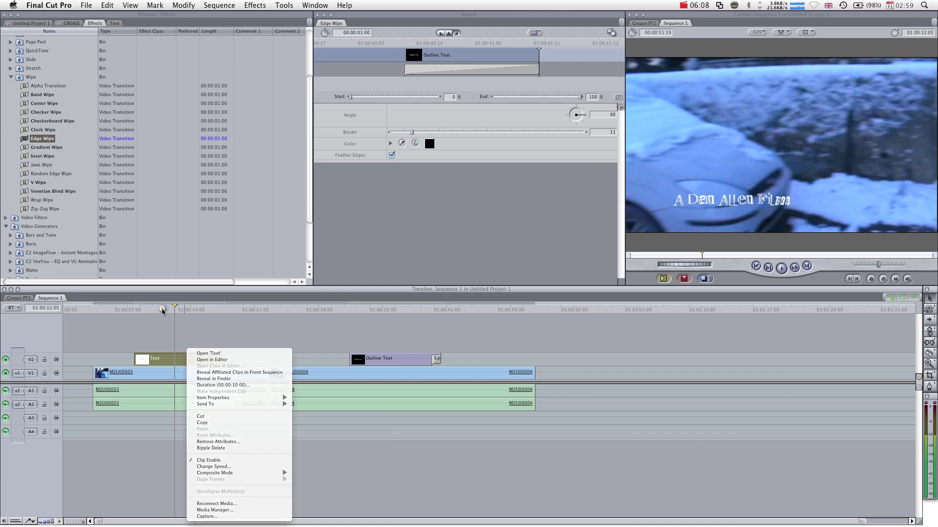
pyautogui.moveTo(162, 311); pyautogui.dragTo(222, 318)
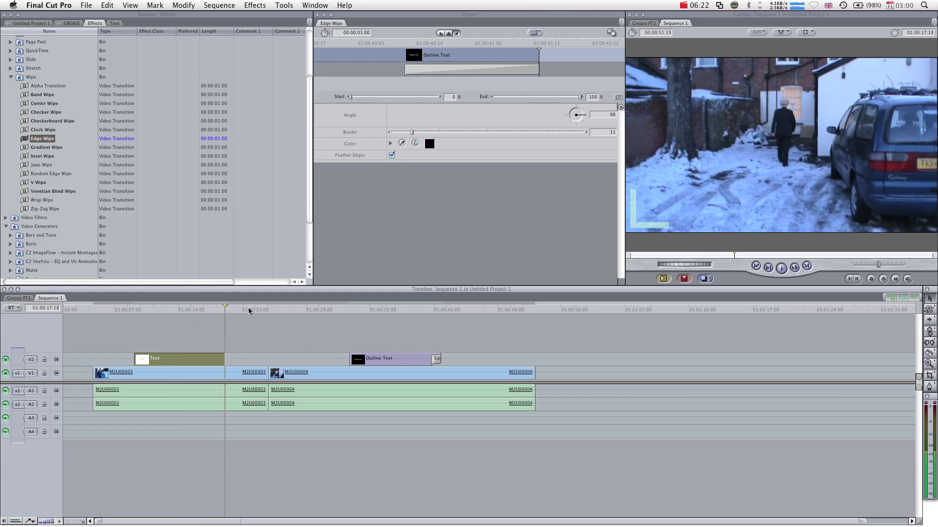
# Place Scrolling Text on V2 after M2U00004, scrub through it, and open its Controls settings.
pyautogui.click(115, 23)
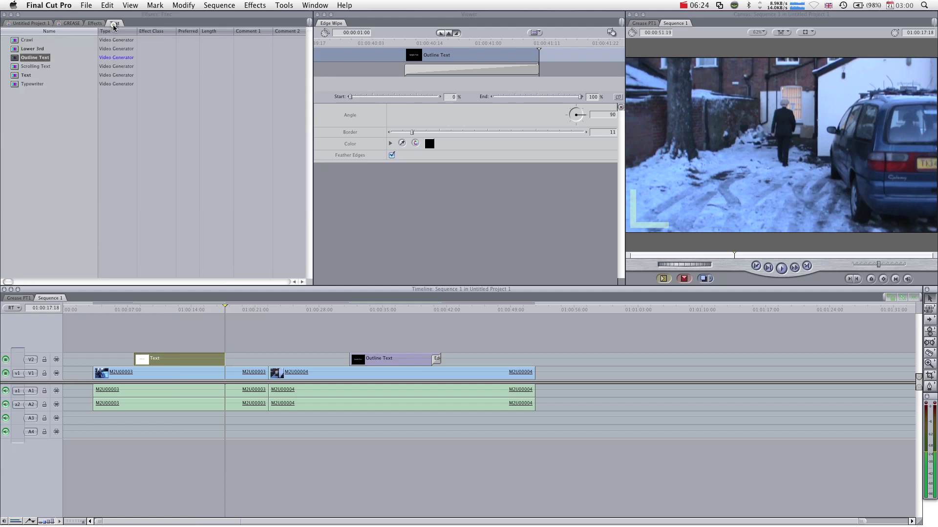
pyautogui.moveTo(31, 67); pyautogui.dragTo(552, 360)
pyautogui.click(559, 312)
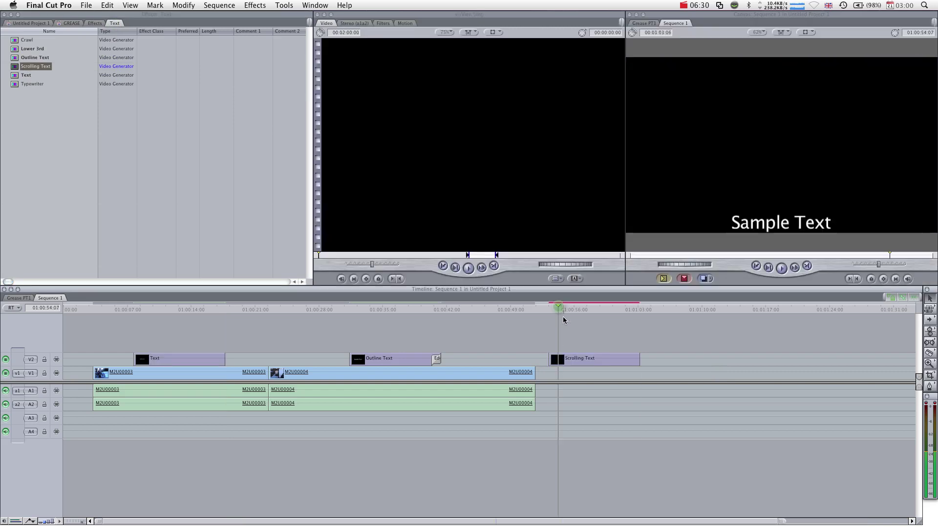
pyautogui.moveTo(558, 316); pyautogui.dragTo(579, 313)
pyautogui.doubleClick(570, 363)
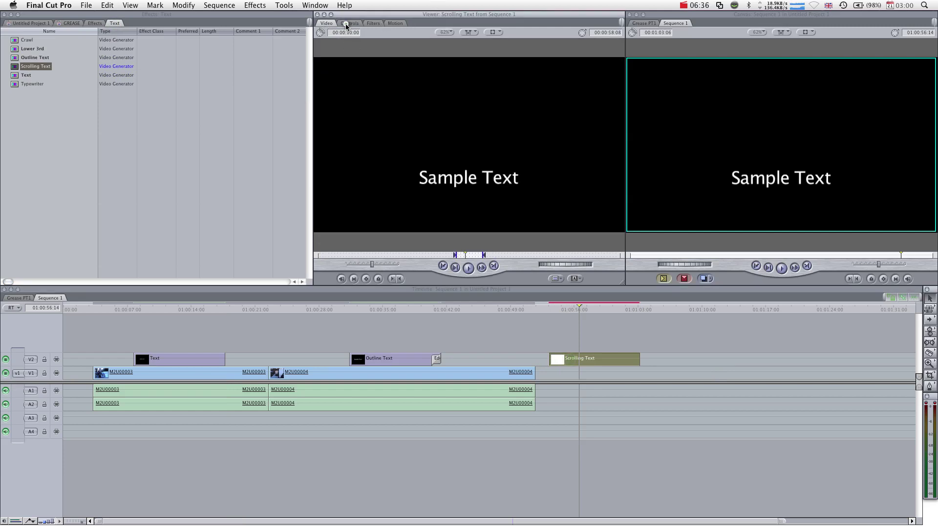
pyautogui.click(349, 24)
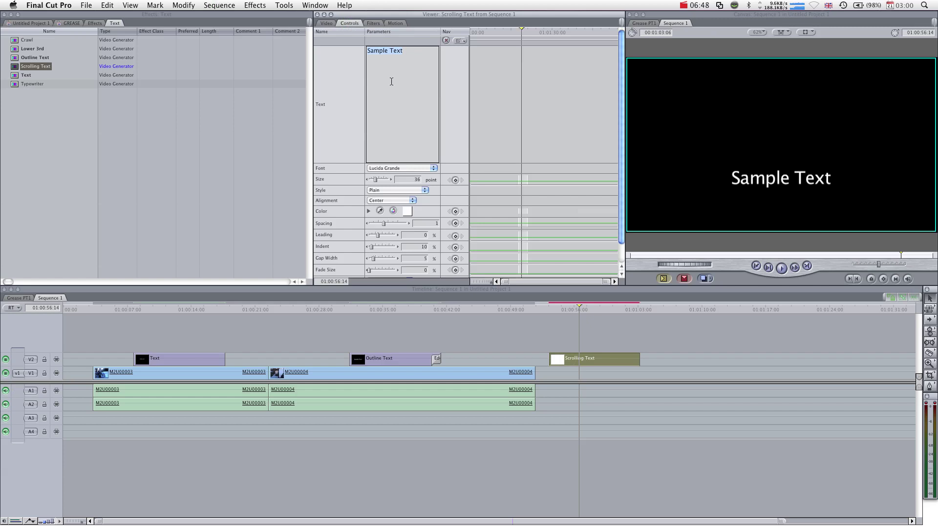
# Type the director's film credit as the first line of the scrolling credits.
pyautogui.press('capslock')
pyautogui.write('A')
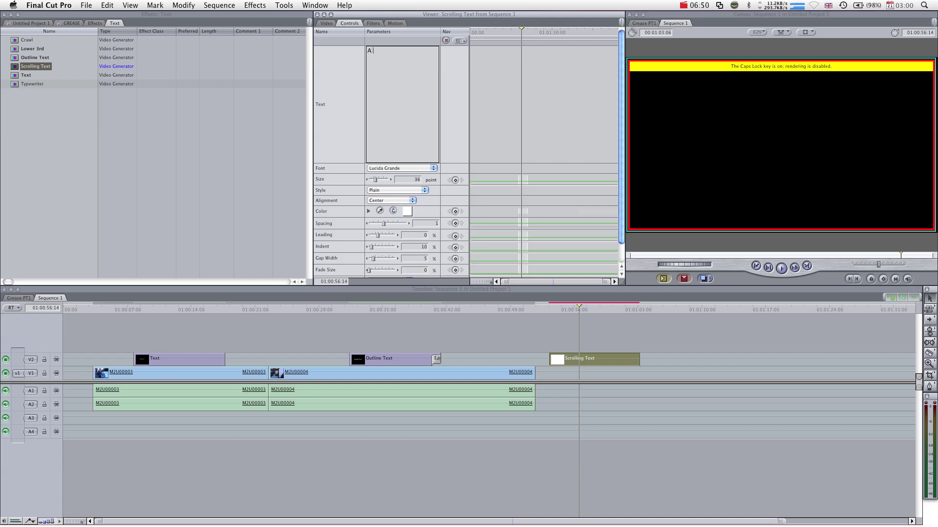
pyautogui.write(' D')
pyautogui.press('capslock')
pyautogui.write('an')
pyautogui.press('capslock')
pyautogui.write('A')
pyautogui.press('capslock')
pyautogui.write('lle')
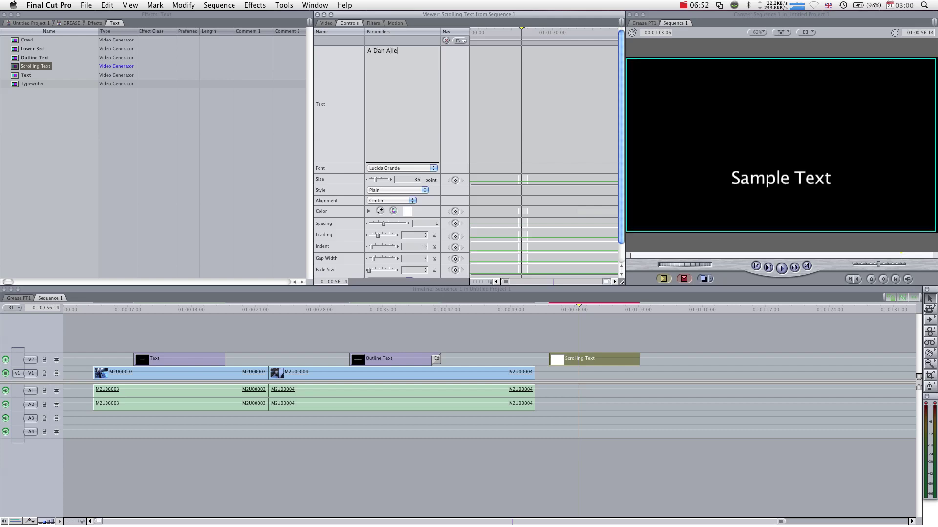
pyautogui.write('n film')
pyautogui.press('Return')
pyautogui.press('Return')
# Add the 'starring' and 'Key Grip' lines beneath the film credit.
pyautogui.write('tarring')
pyautogui.press('capslock')
pyautogui.write('K')
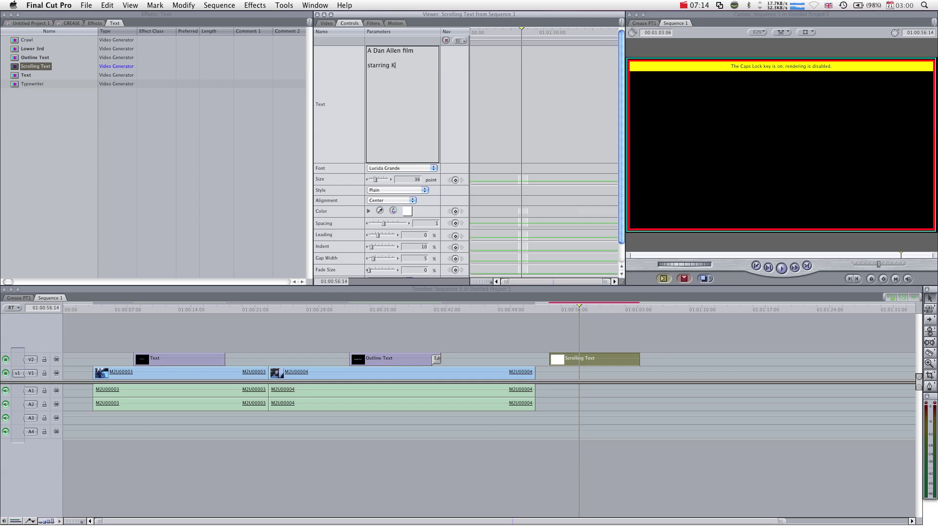
pyautogui.press('BackSpace')
pyautogui.press('BackSpace')
pyautogui.press('capslock')
pyautogui.write('Key Grip')
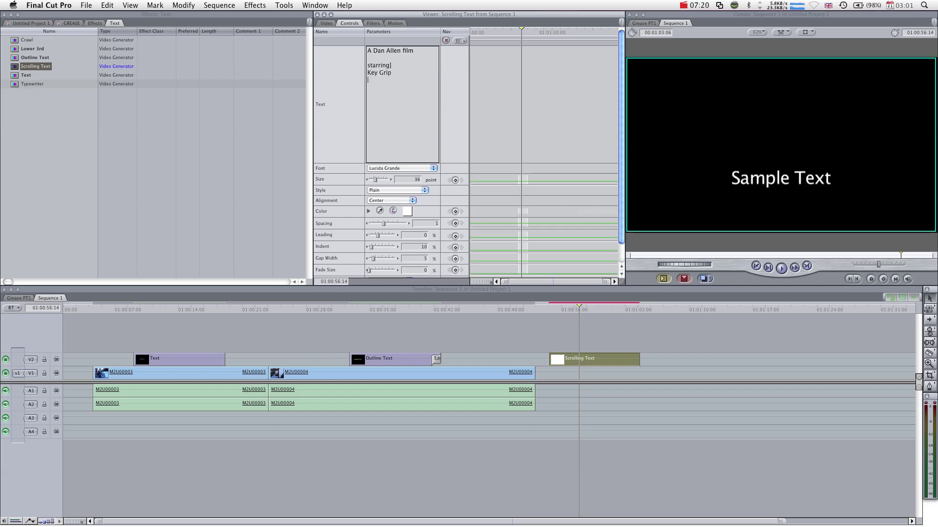
pyautogui.press('Return')
pyautogui.write('Fad')
pyautogui.press('Return')
# Finish with 'no animals were hurt.' and 'except one small dog named foofeee'.
pyautogui.write('no animals were hurt.')
pyautogui.press('Return')
pyautogui.press('Return')
pyautogui.write('except one ')
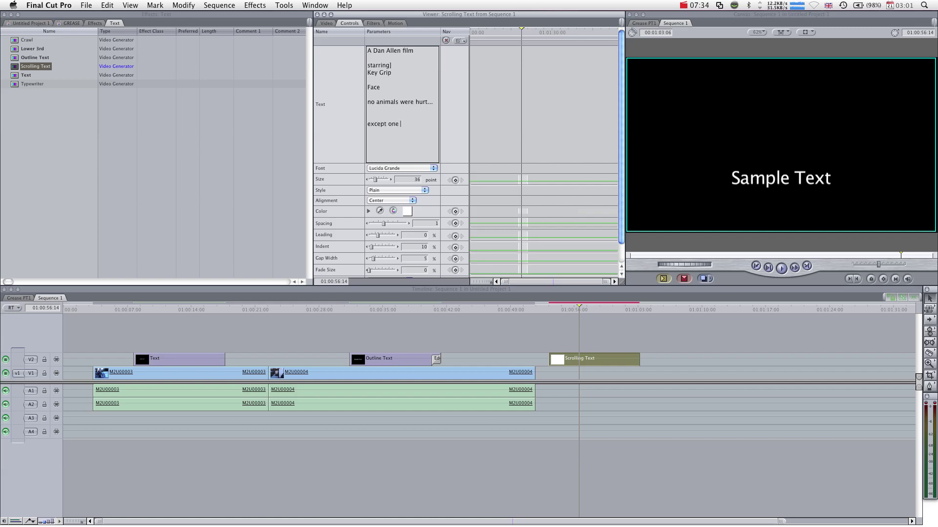
pyautogui.write('as')
pyautogui.press('BackSpace')
pyautogui.write('small dog named foofeeee')
# Refresh the preview at an earlier frame and keep the credits' alignment centred.
pyautogui.click(637, 407)
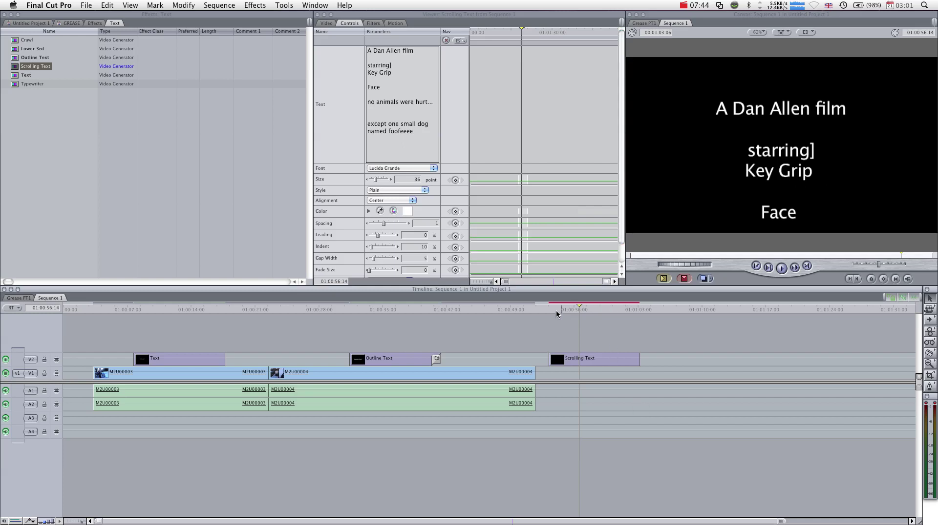
pyautogui.moveTo(549, 305); pyautogui.dragTo(610, 311)
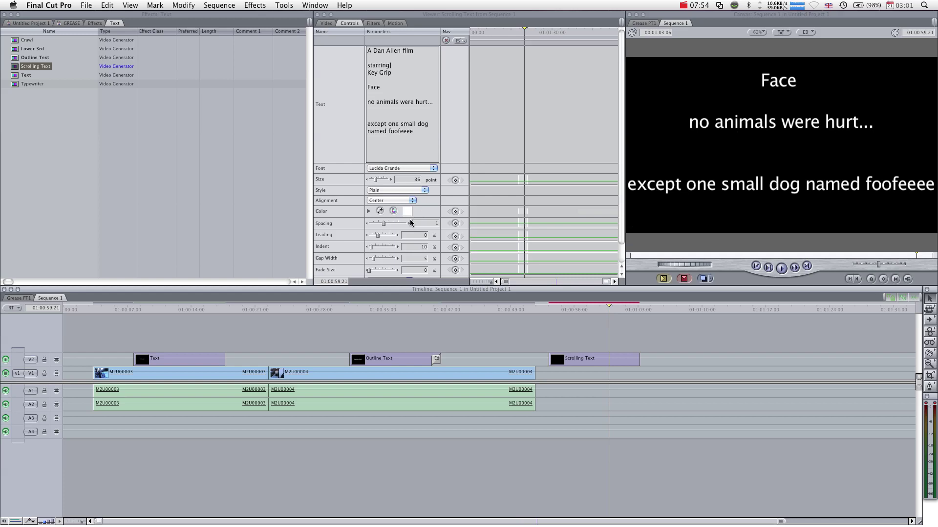
pyautogui.click(398, 201)
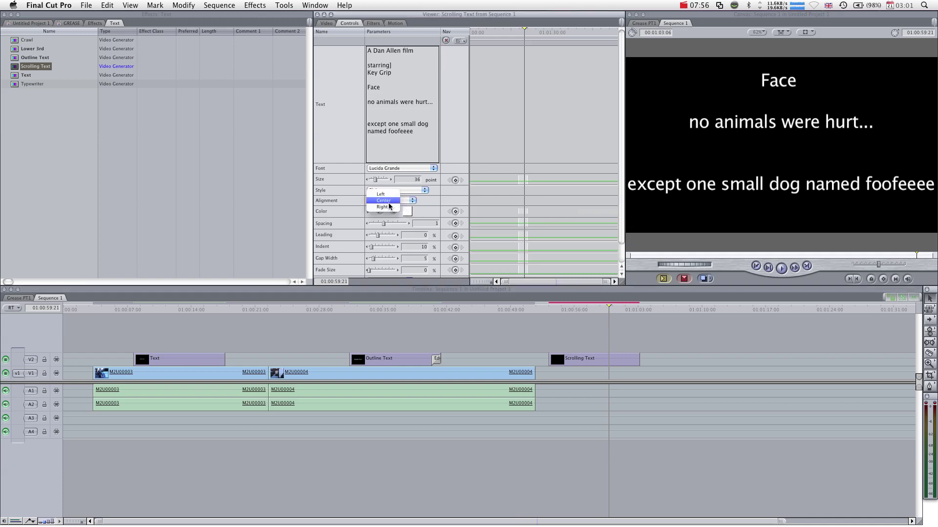
pyautogui.click(390, 201)
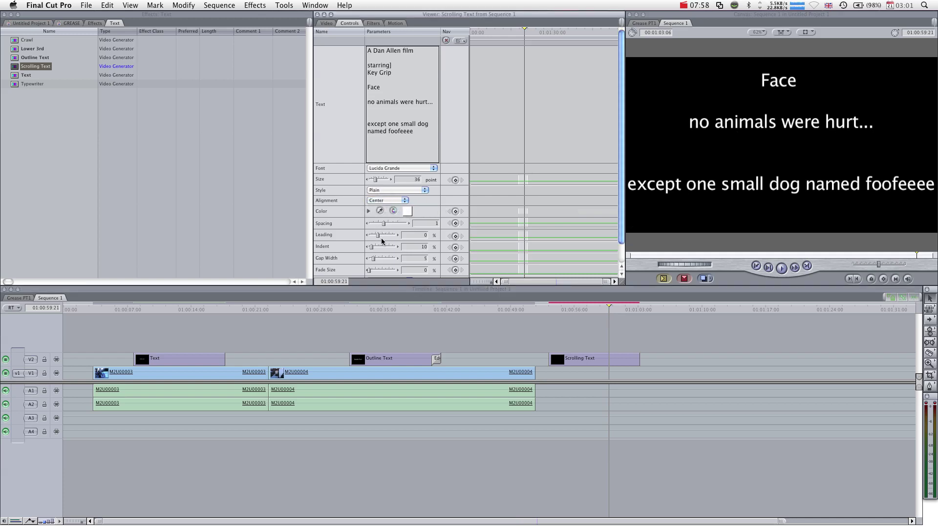
# Set the credits to Indent 28%, Spacing -1, Leading 11 and Gap Width 24%.
pyautogui.moveTo(371, 247); pyautogui.dragTo(380, 258)
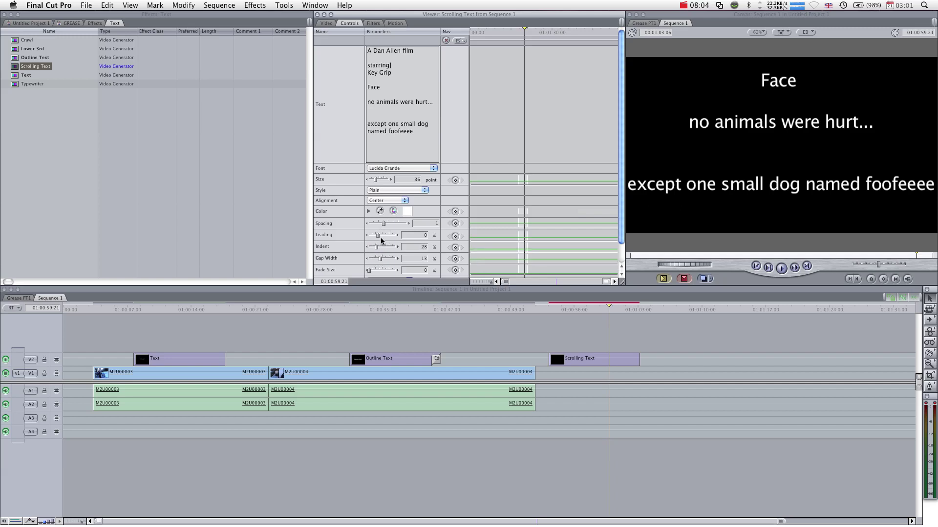
pyautogui.moveTo(382, 226); pyautogui.dragTo(391, 255)
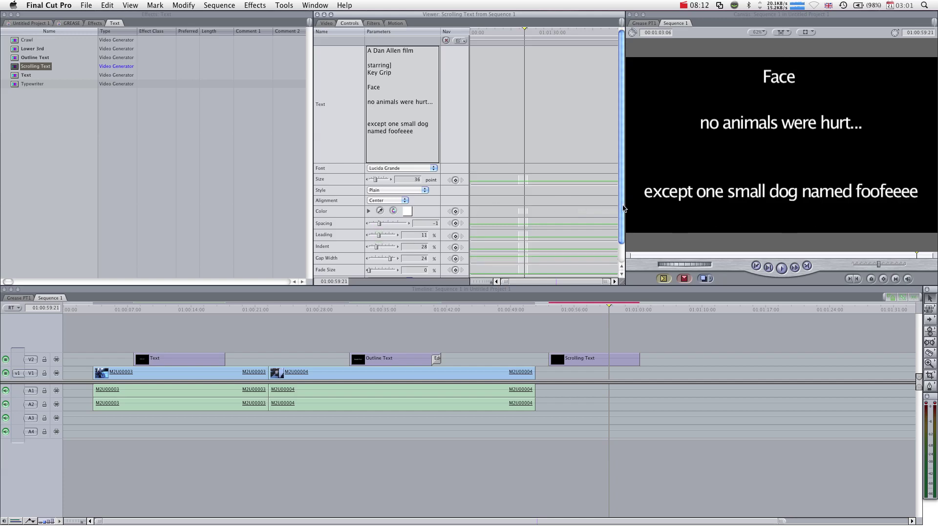
pyautogui.moveTo(623, 209); pyautogui.dragTo(623, 226)
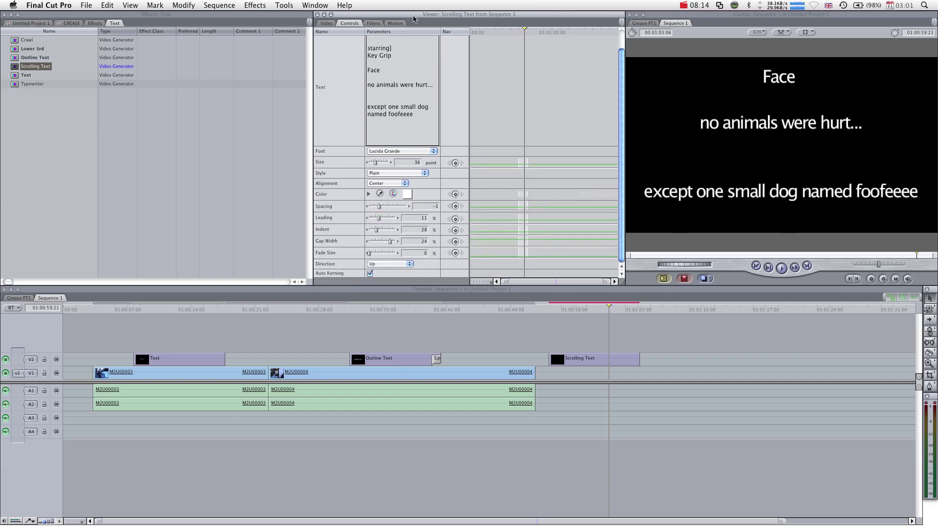
# Scale the Scrolling Text down to 51 in Motion settings and preview it at an earlier frame.
pyautogui.click(395, 24)
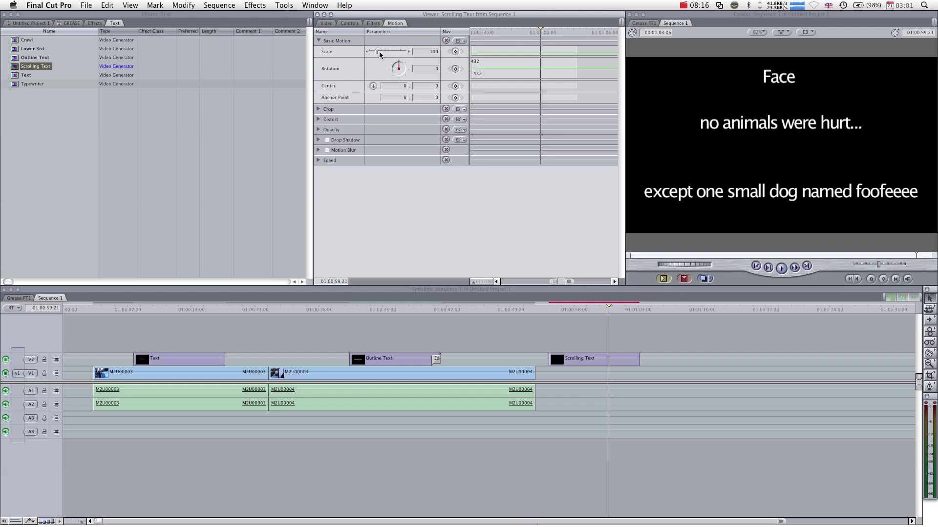
pyautogui.moveTo(377, 51); pyautogui.dragTo(371, 55)
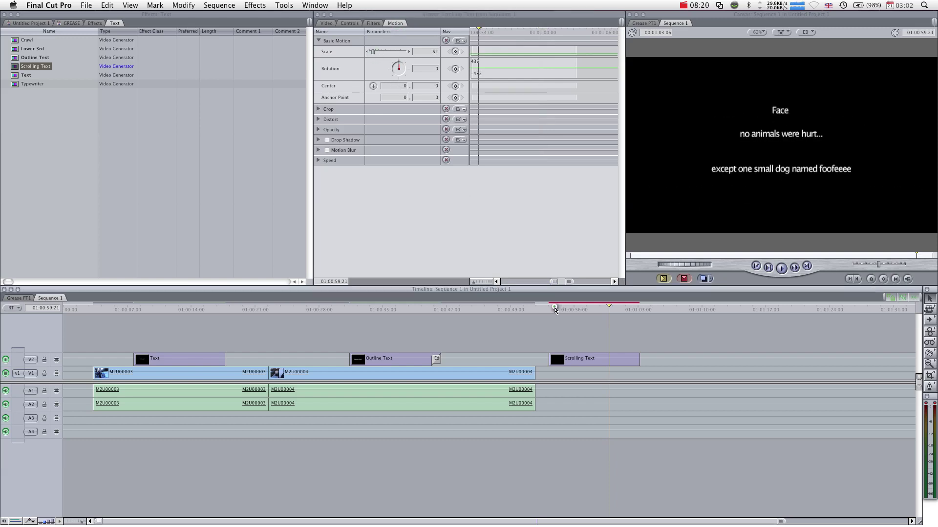
pyautogui.moveTo(559, 306); pyautogui.dragTo(581, 309)
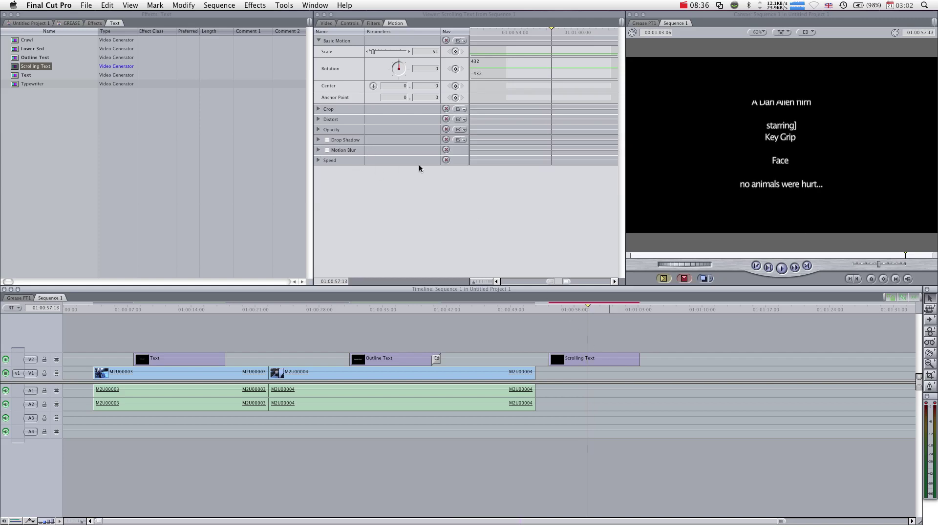
# Play back through the second snow clip to the credits, then show the credits' text Controls again.
pyautogui.press('j')
pyautogui.press('j')
pyautogui.press('j')
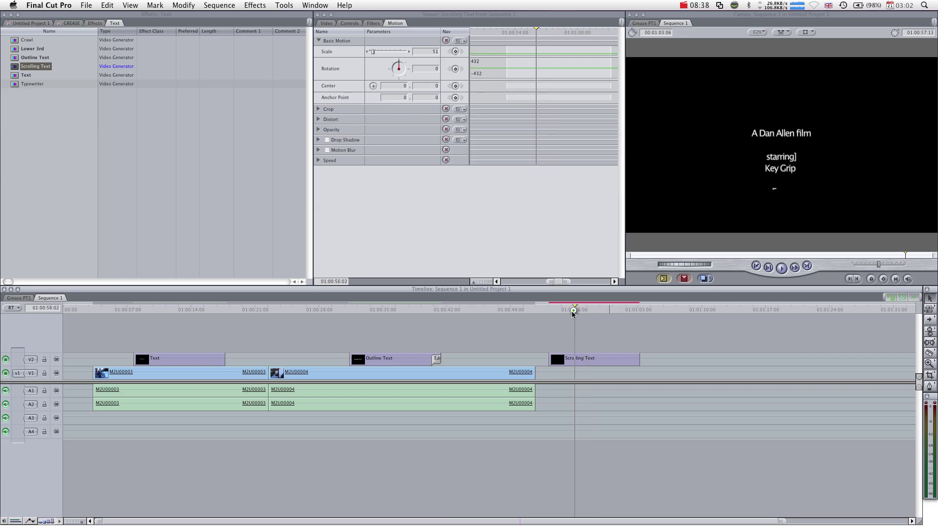
pyautogui.click(402, 312)
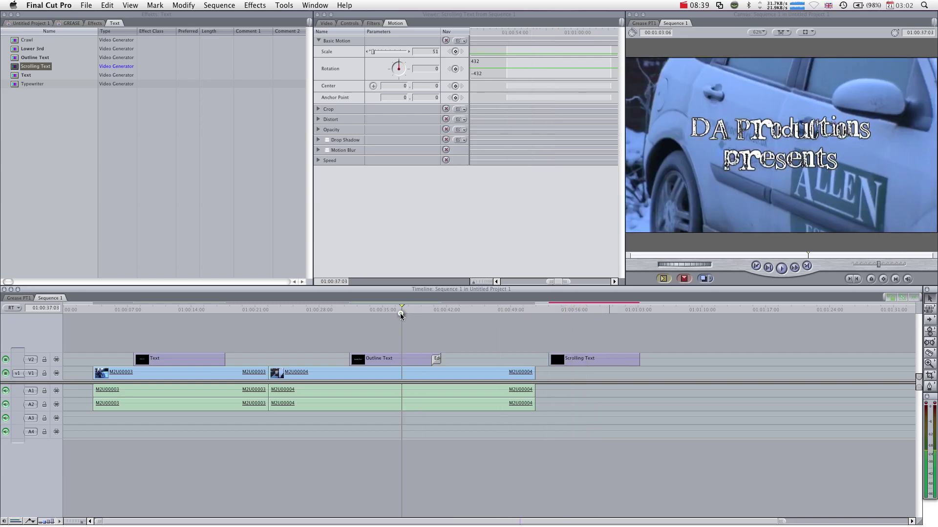
pyautogui.click(441, 313)
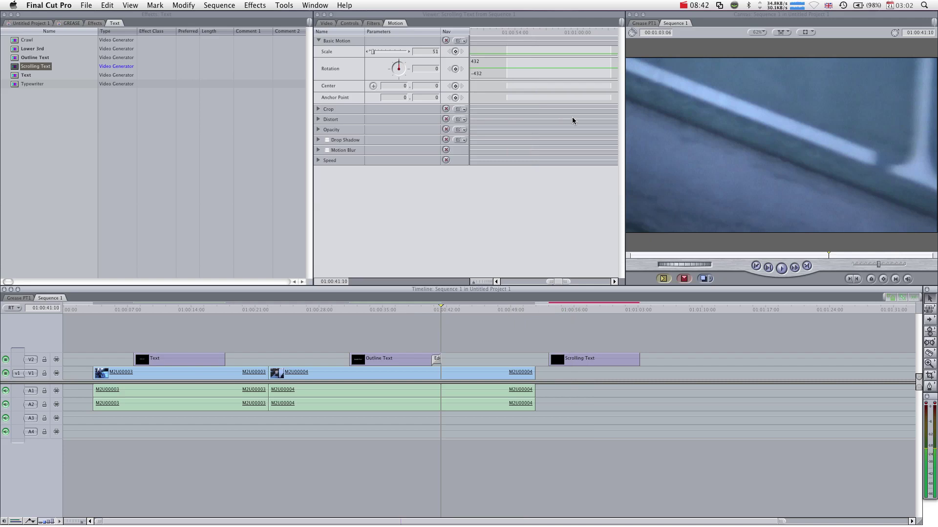
pyautogui.click(568, 310)
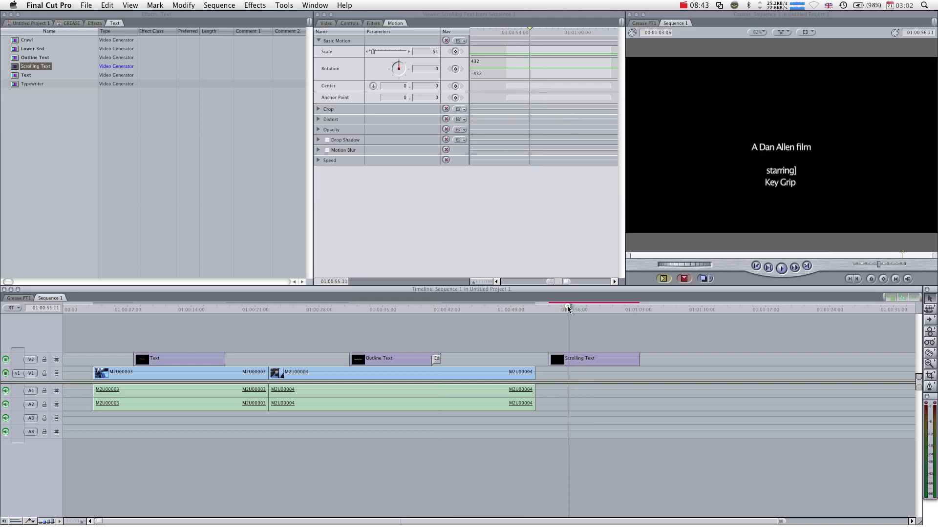
pyautogui.click(348, 23)
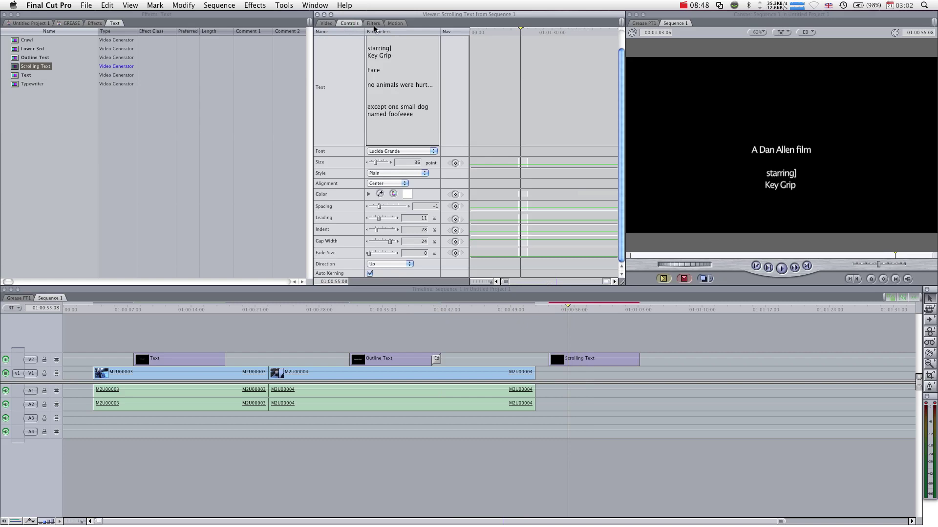
# Review the opening 'DA Productions presents' outline title over the first snow clip.
pyautogui.click(198, 312)
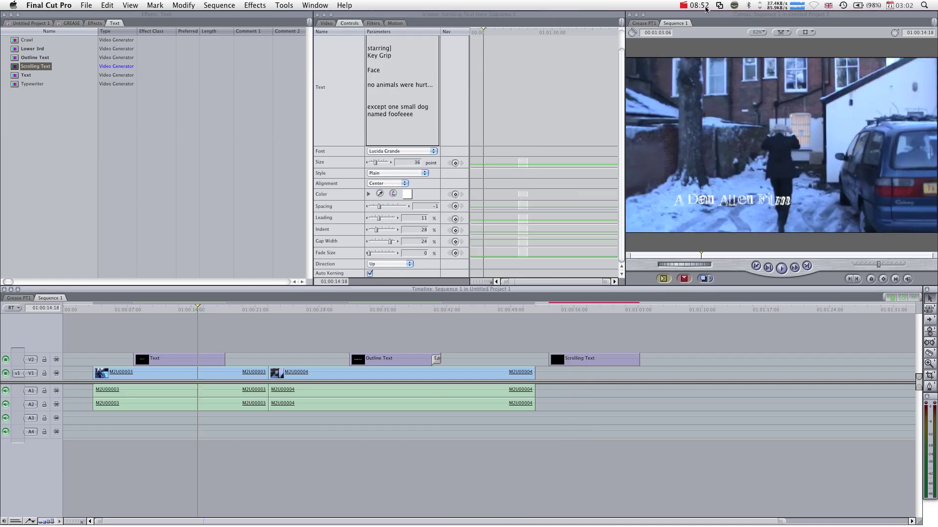
pyautogui.click(237, 311)
pyautogui.click(142, 318)
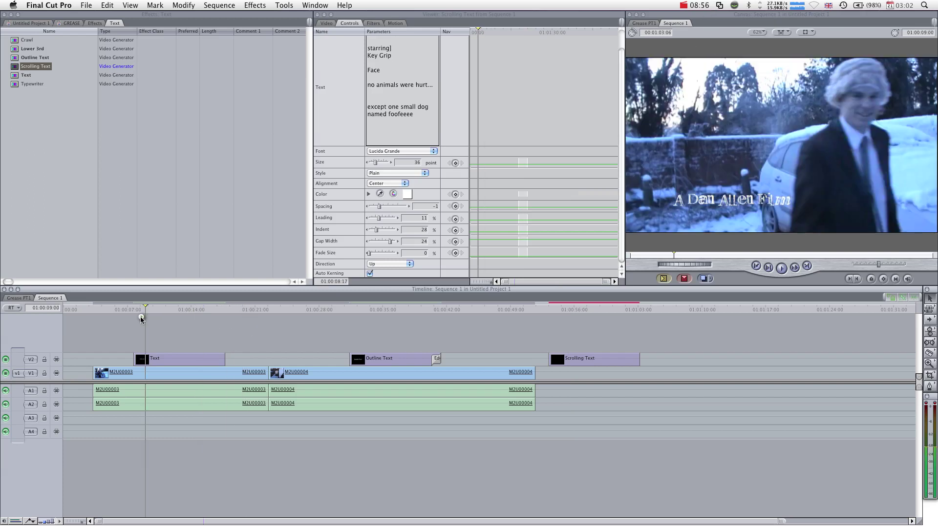
pyautogui.click(145, 318)
pyautogui.moveTo(143, 308)
pyautogui.mouseDown()
pyautogui.moveTo(133, 308)
pyautogui.moveTo(146, 308)
pyautogui.mouseUp()
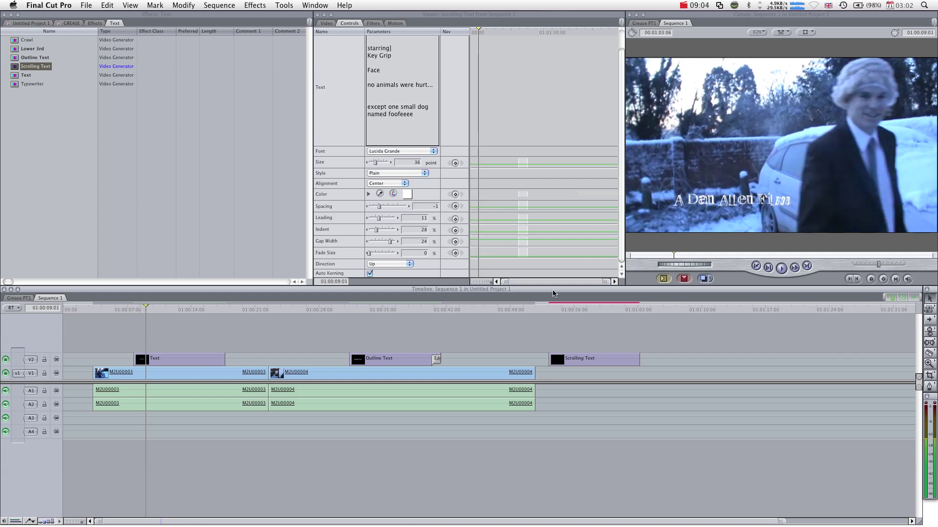